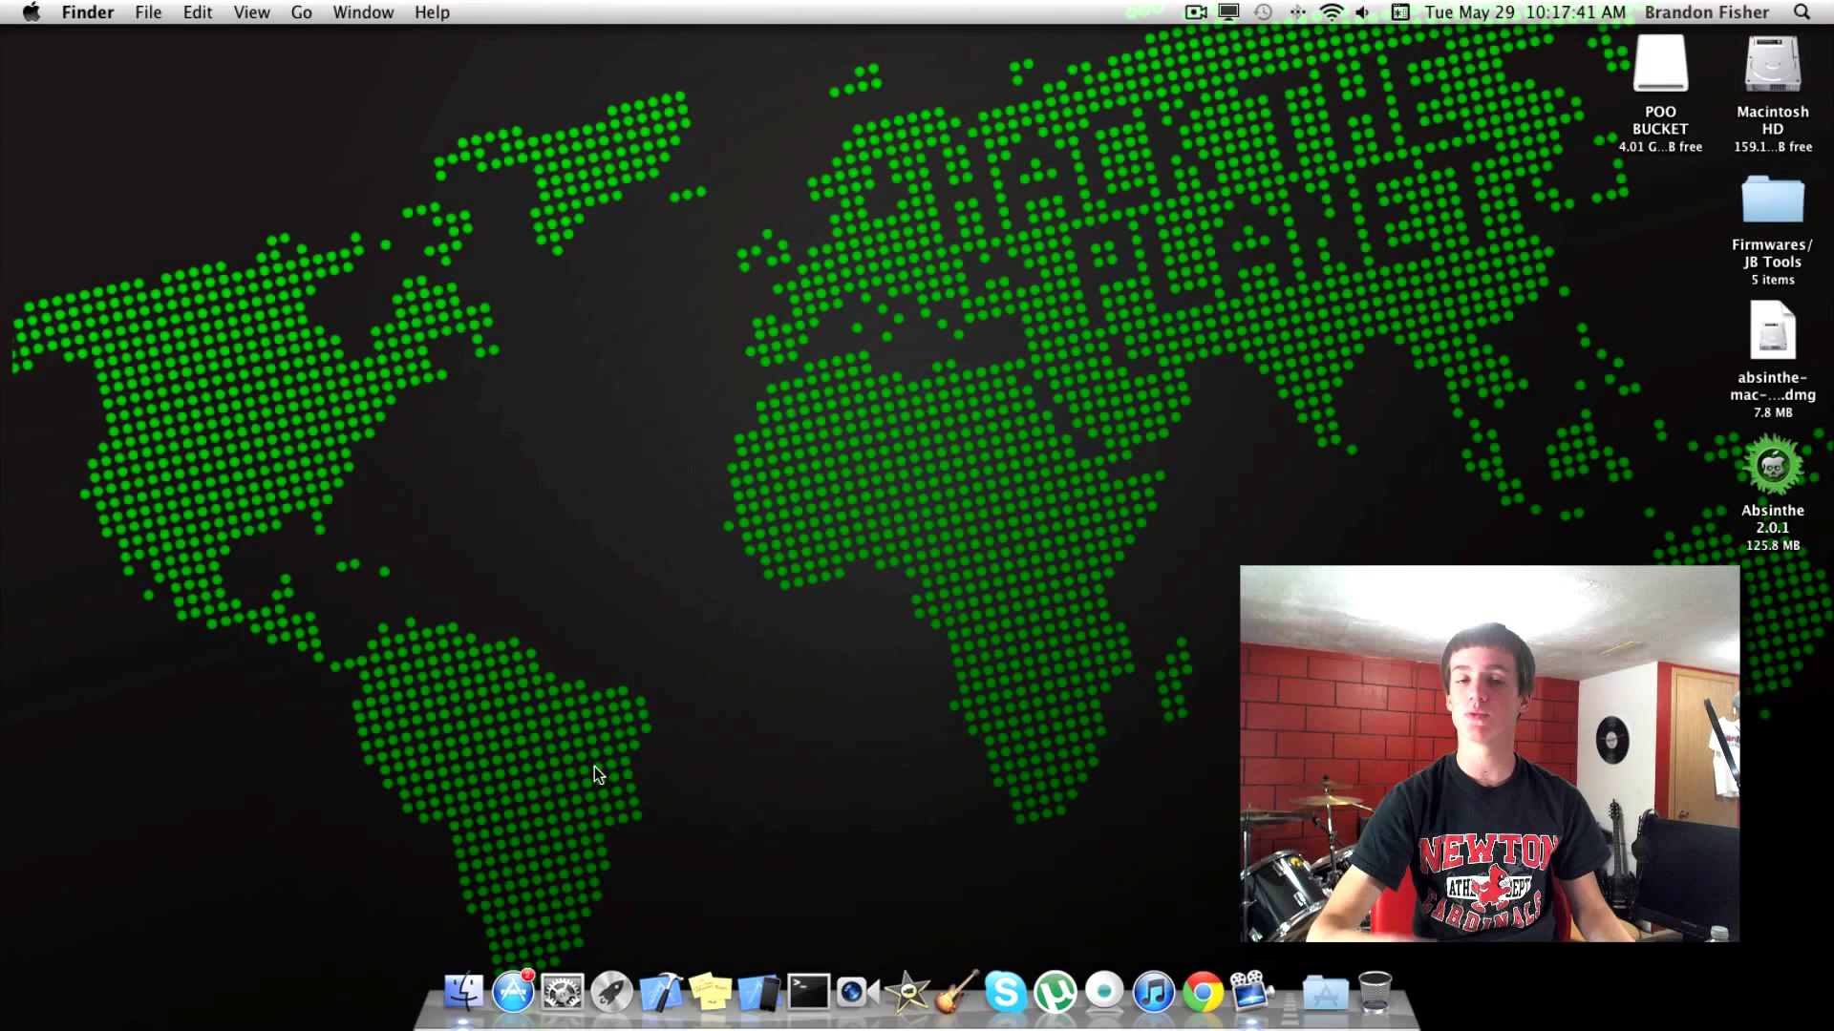
# Launch System Preferences from the Dock.
pyautogui.click(568, 969)
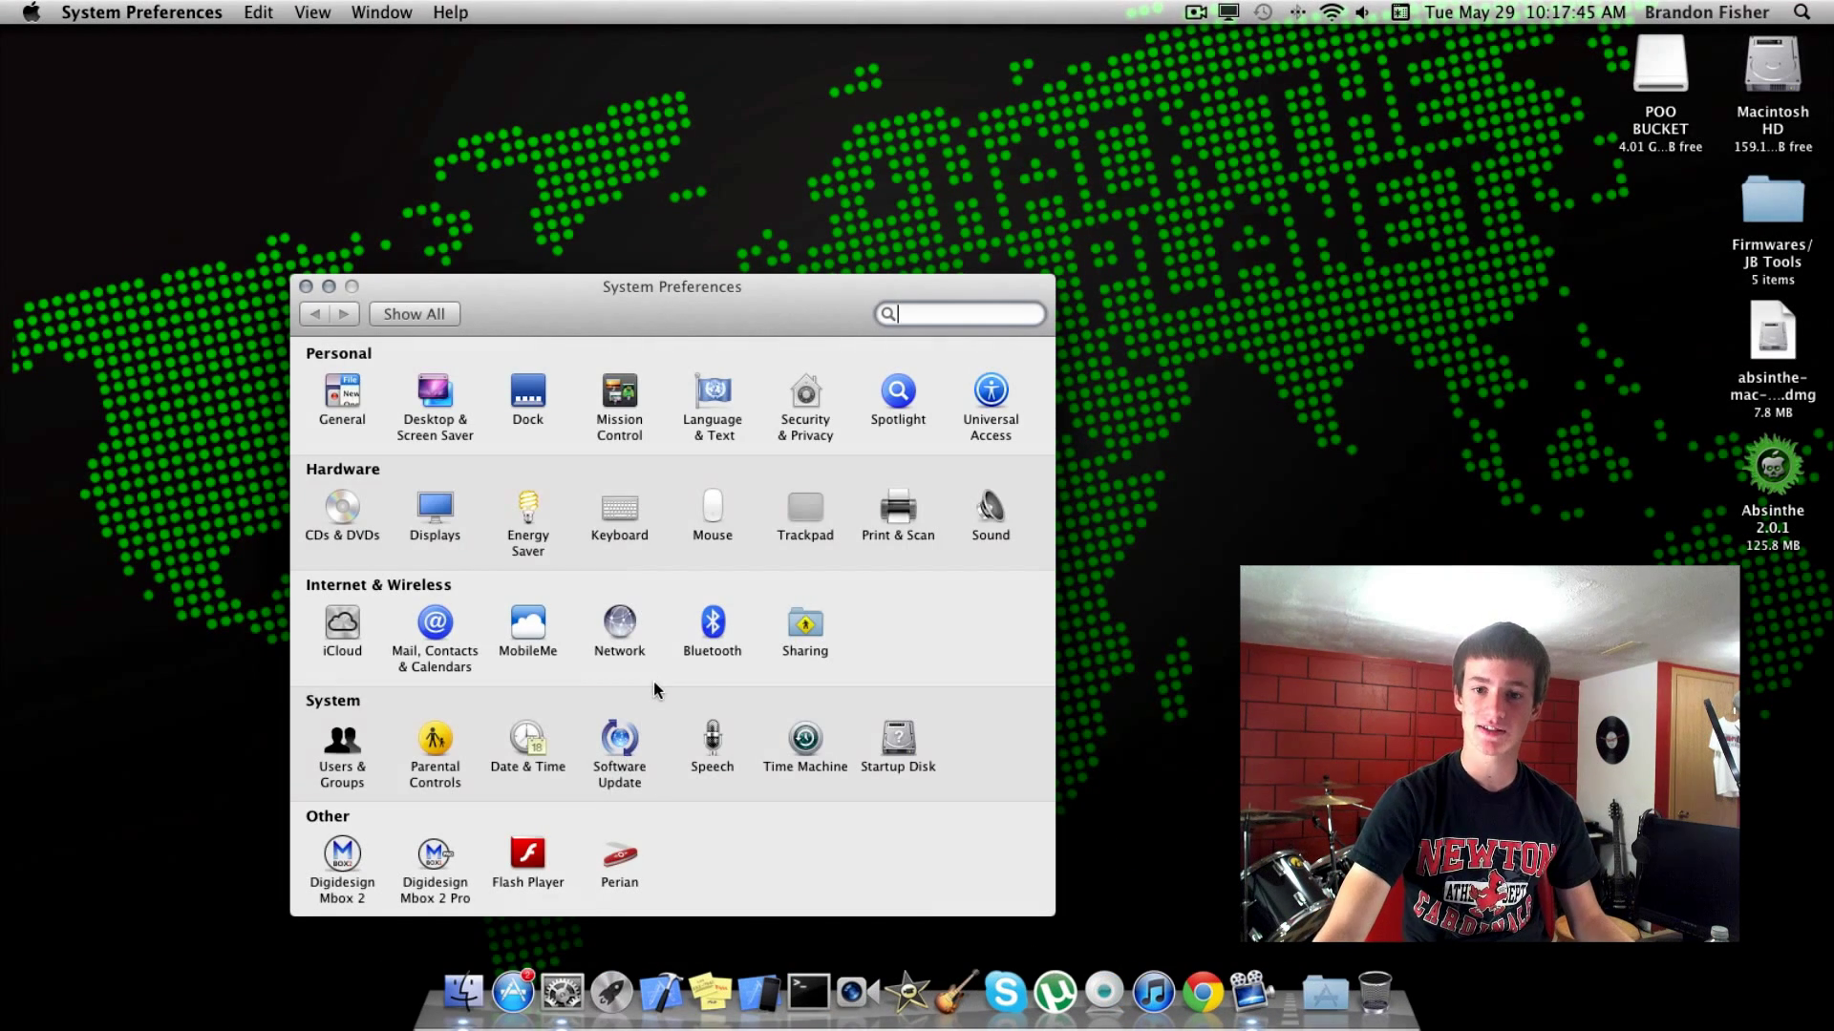
# Select router address 192.168.254.254 in Network's Wi-Fi TCP/IP settings, then quit System Preferences.
pyautogui.click(616, 622)
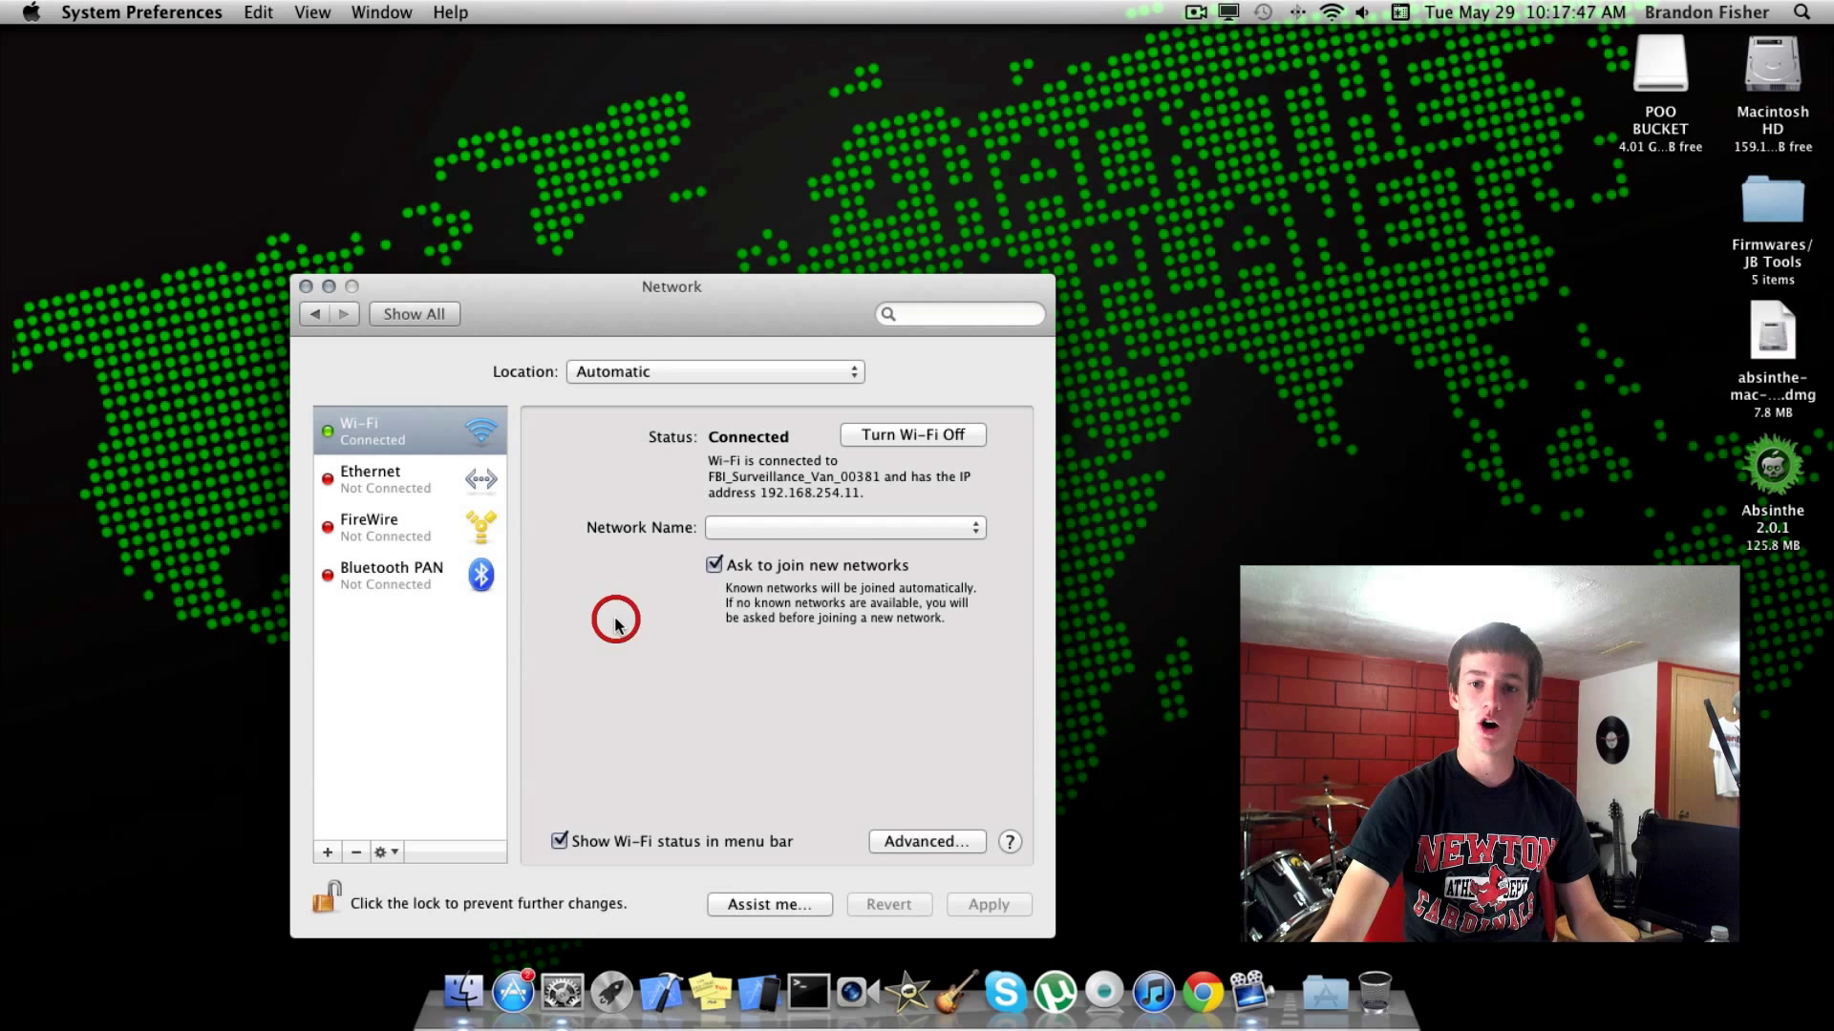
pyautogui.click(898, 842)
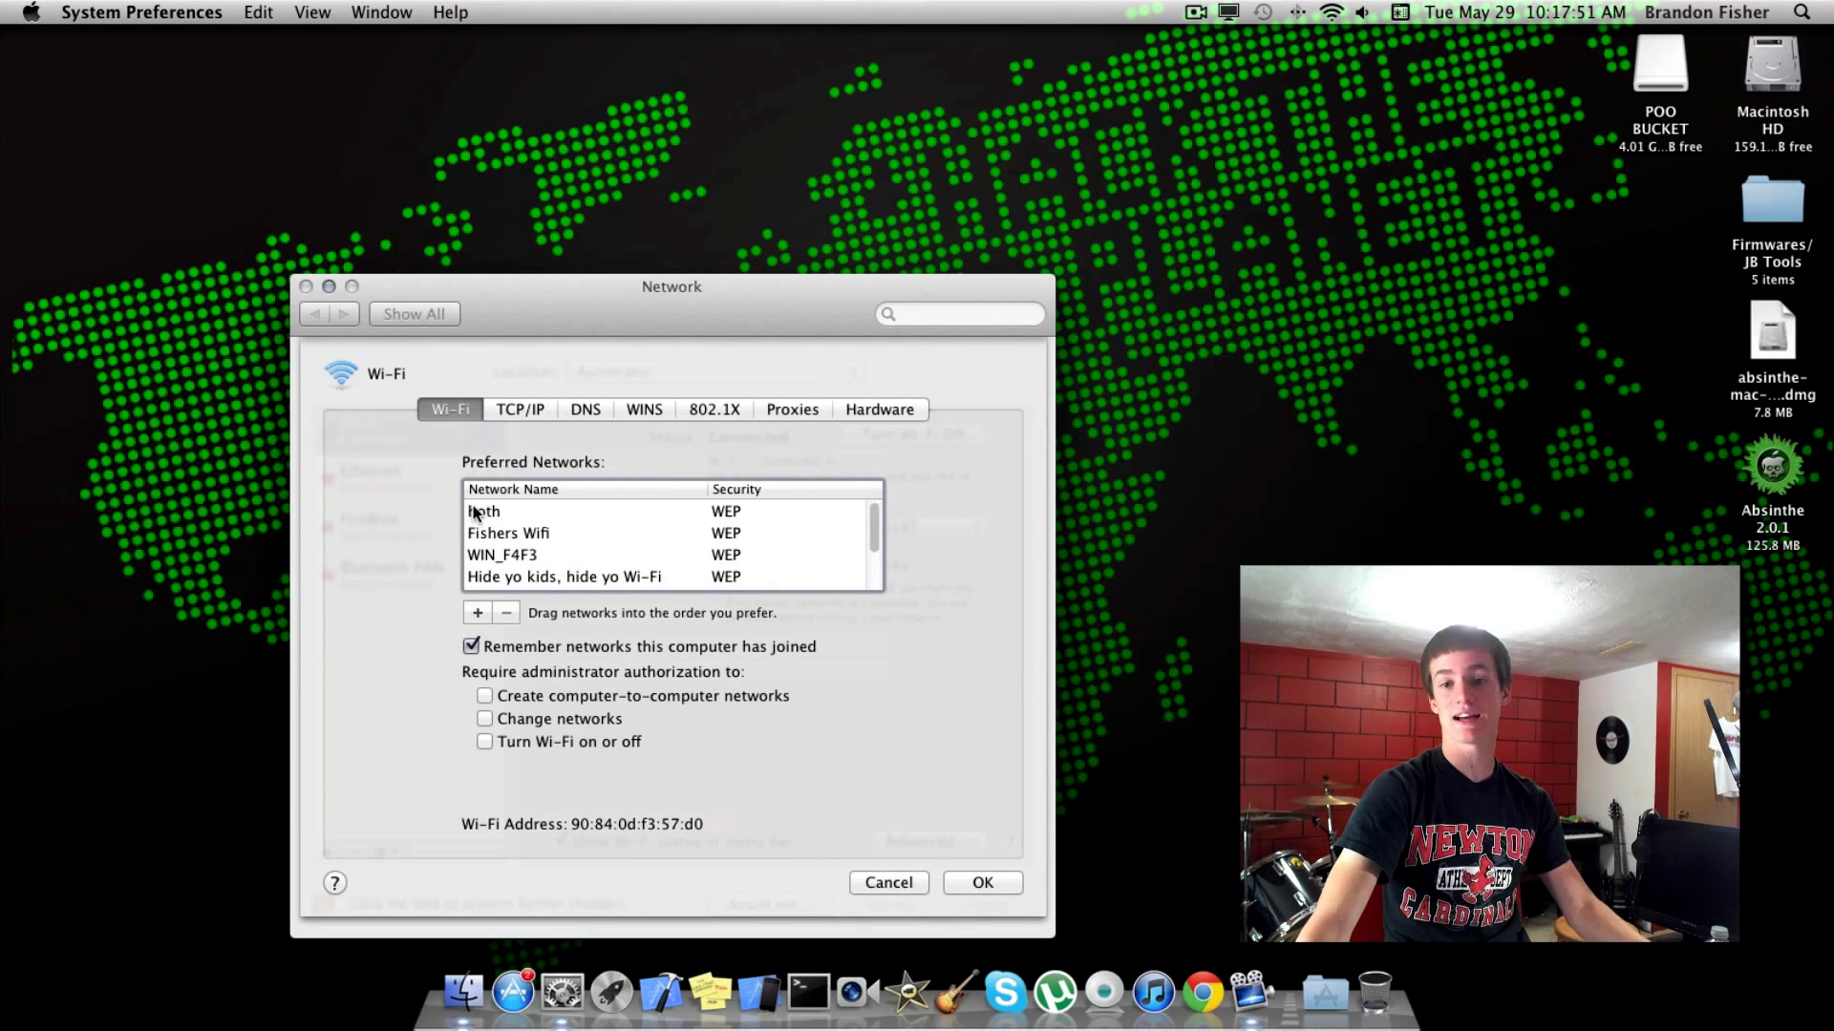
pyautogui.click(517, 416)
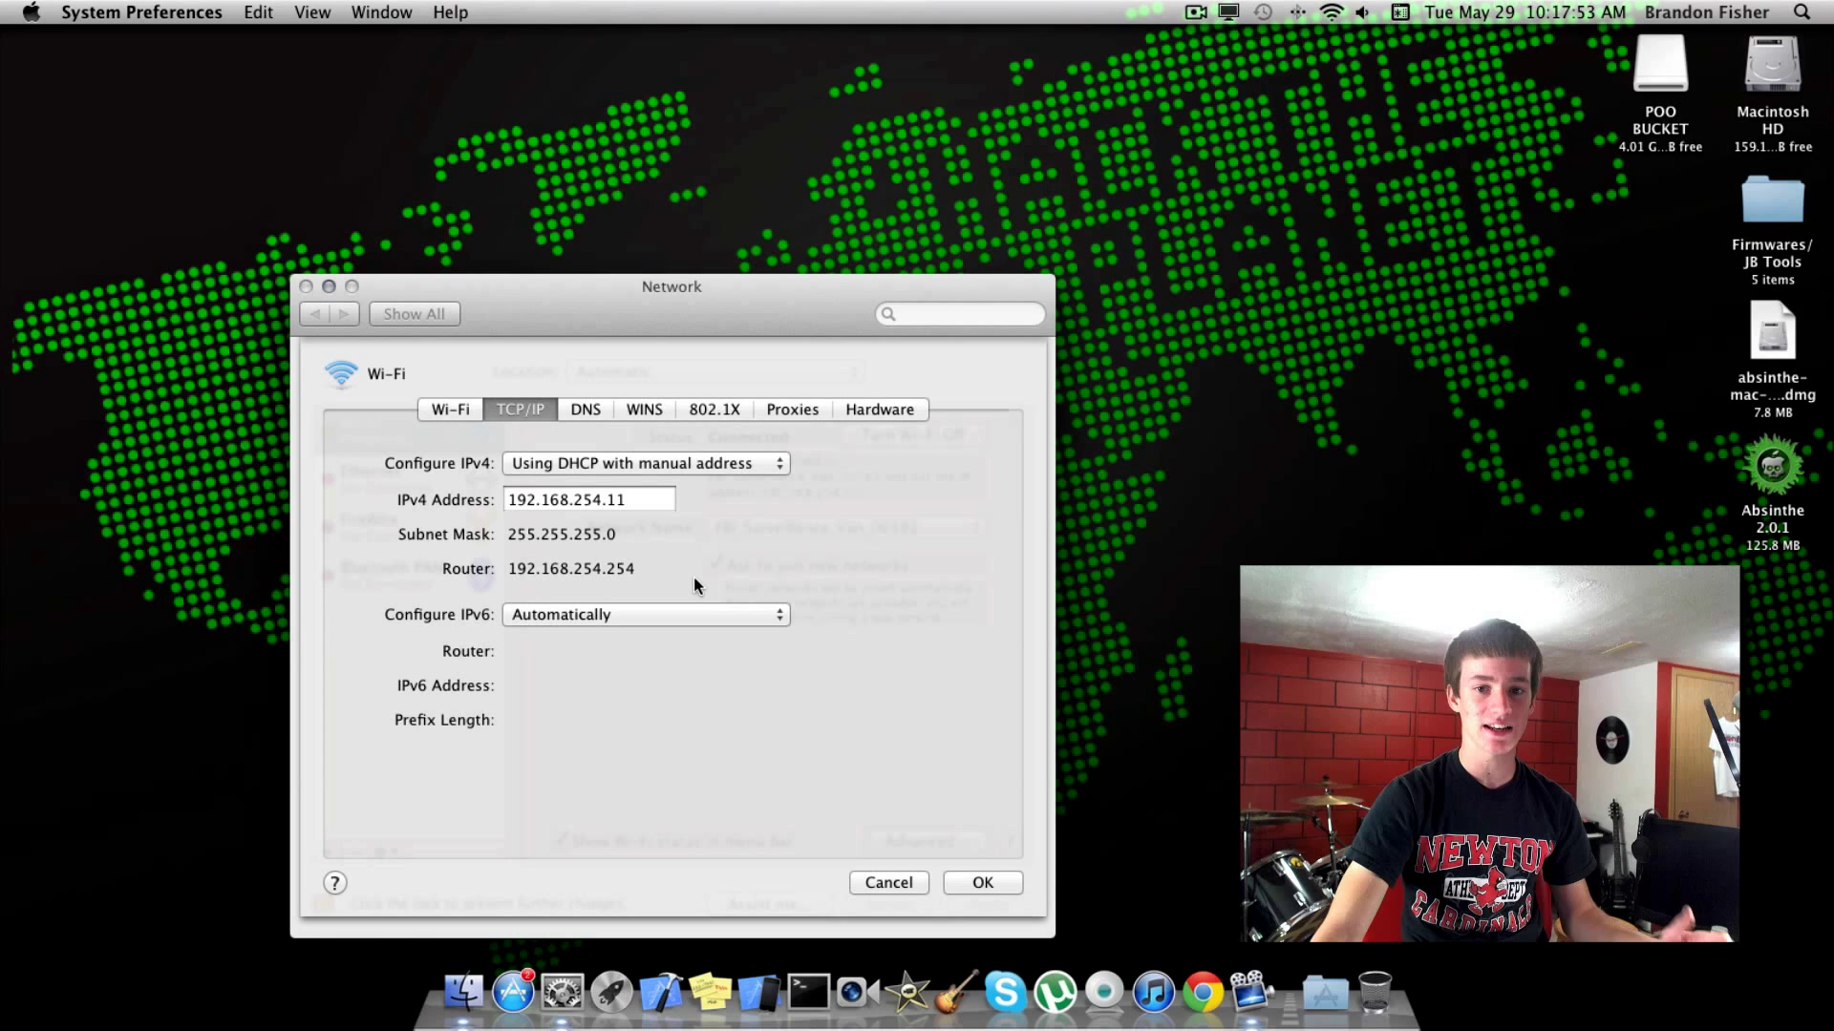
pyautogui.moveTo(634, 569); pyautogui.dragTo(513, 569)
pyautogui.press('super+c')
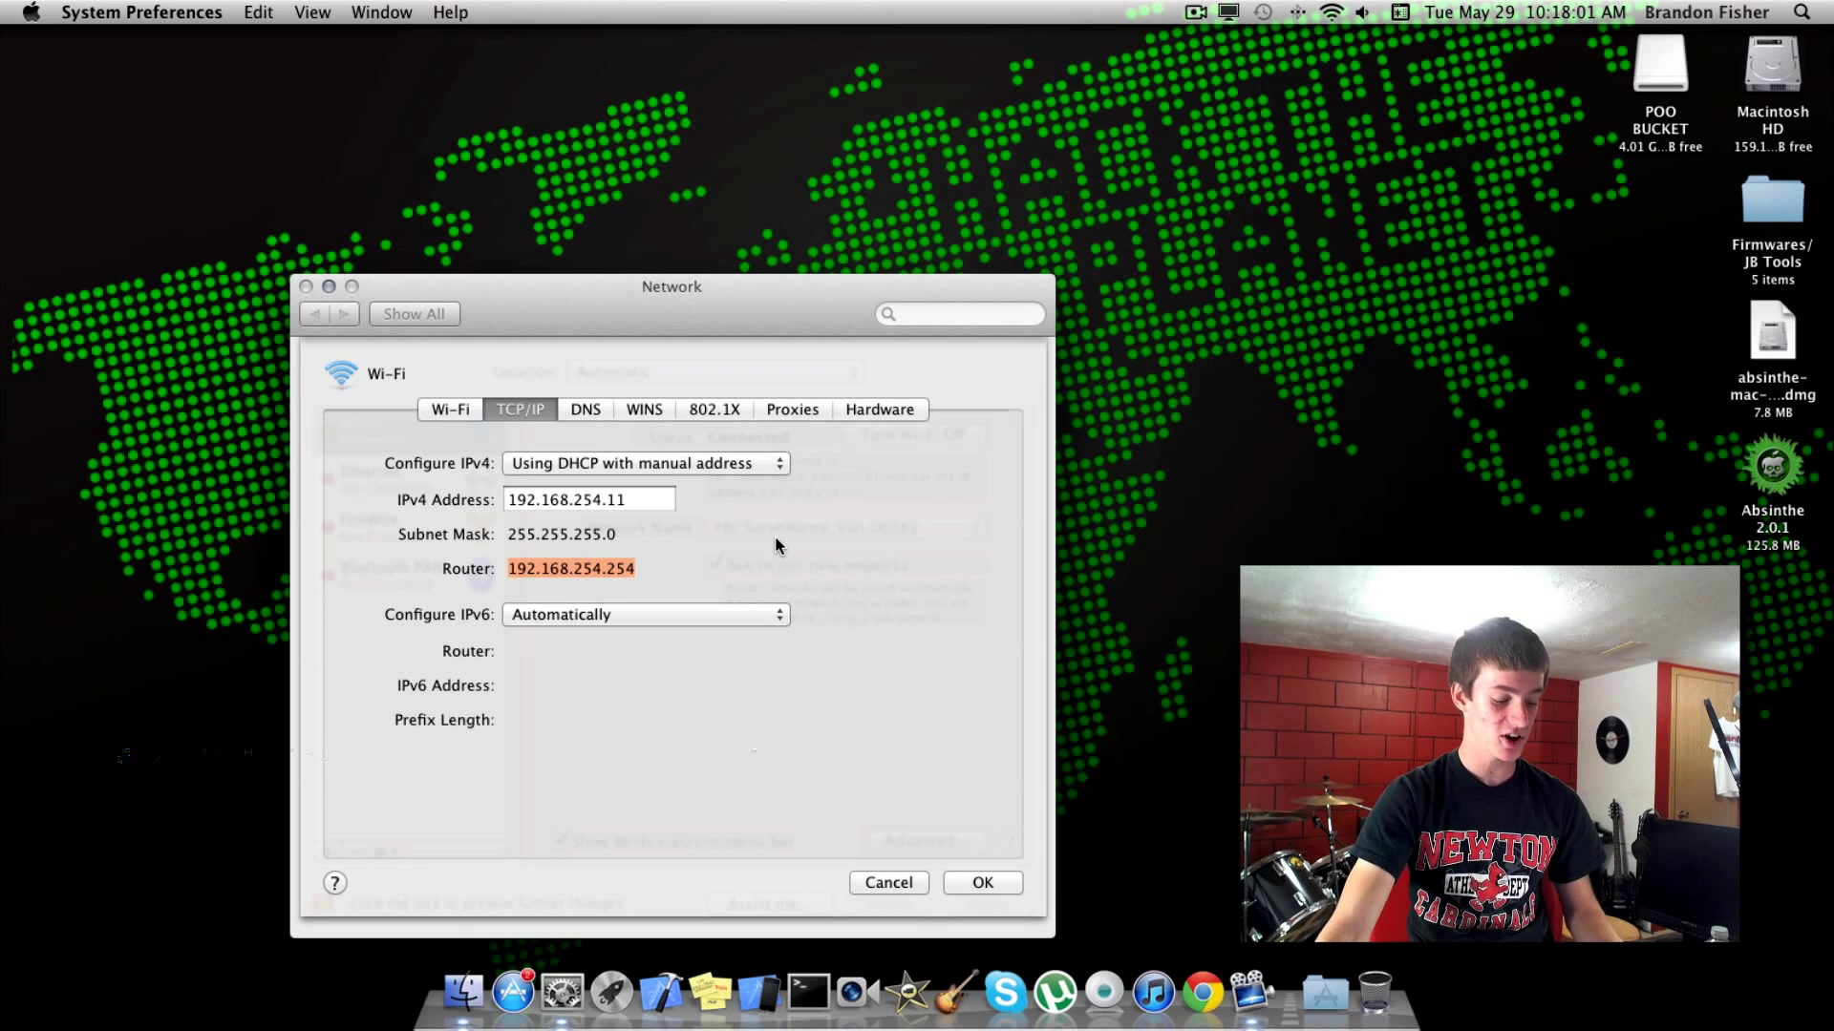
pyautogui.click(1005, 885)
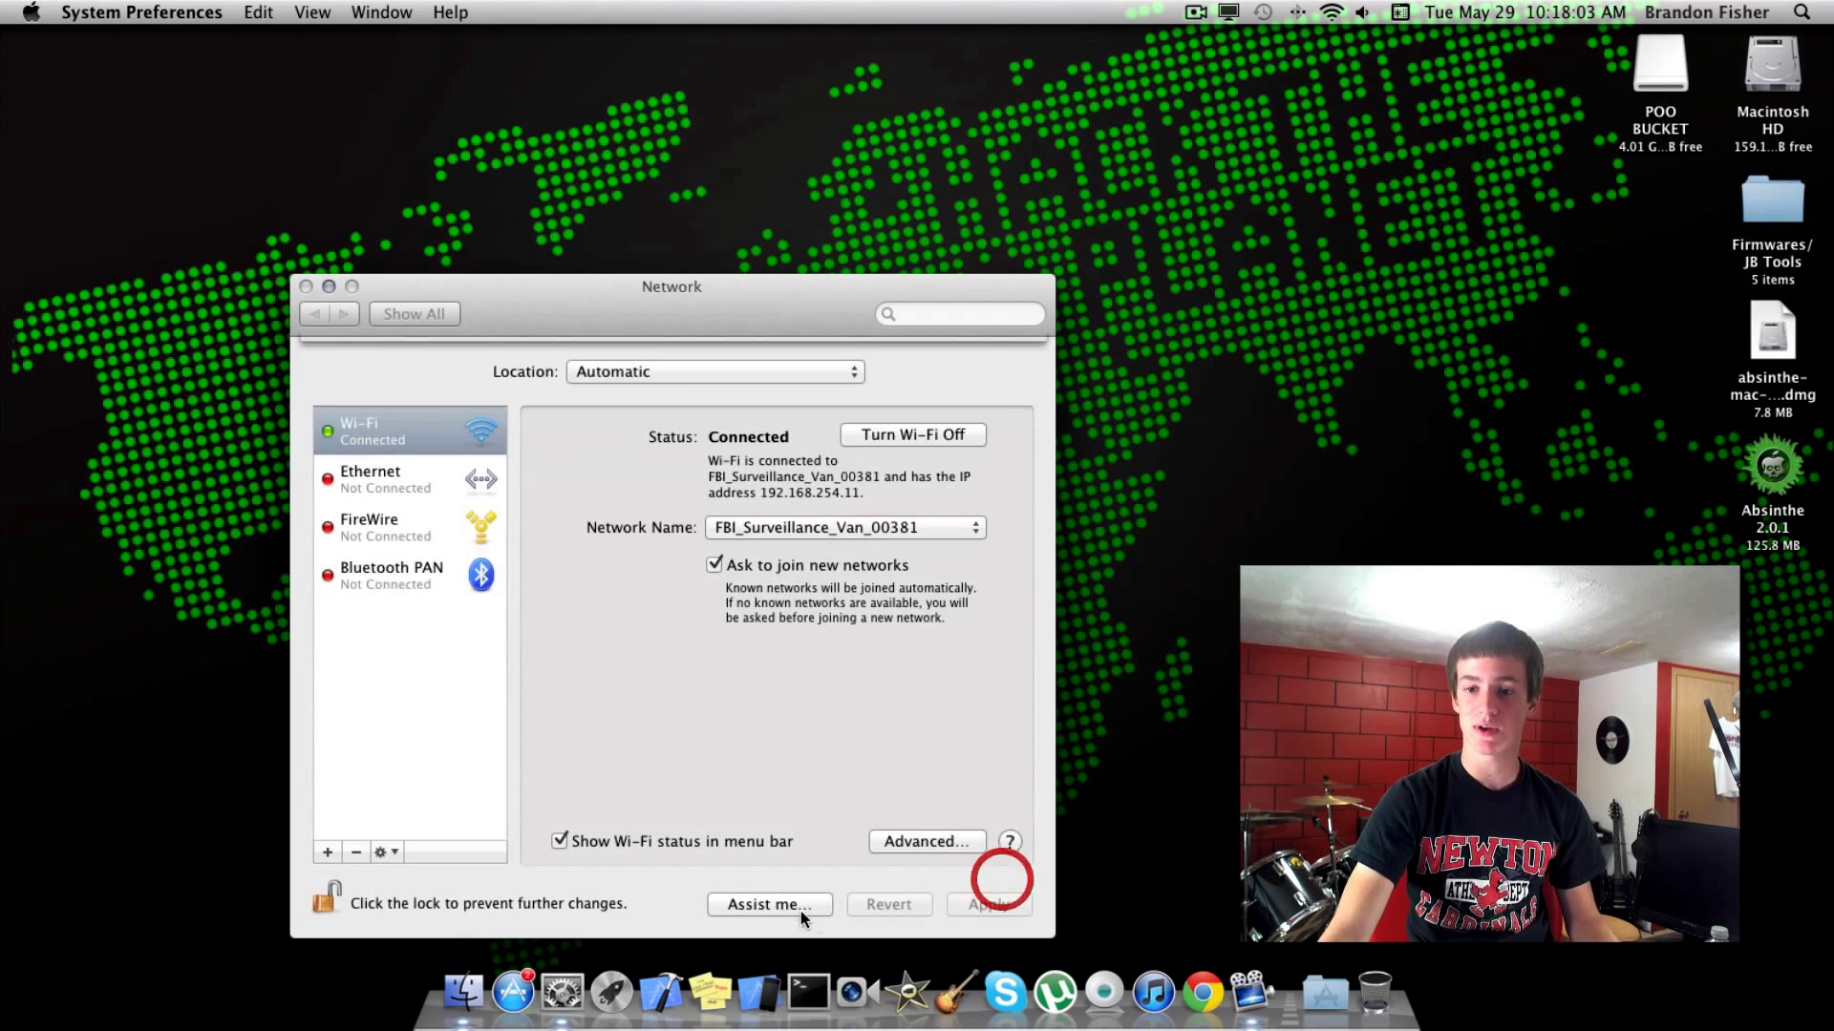
pyautogui.click(305, 287)
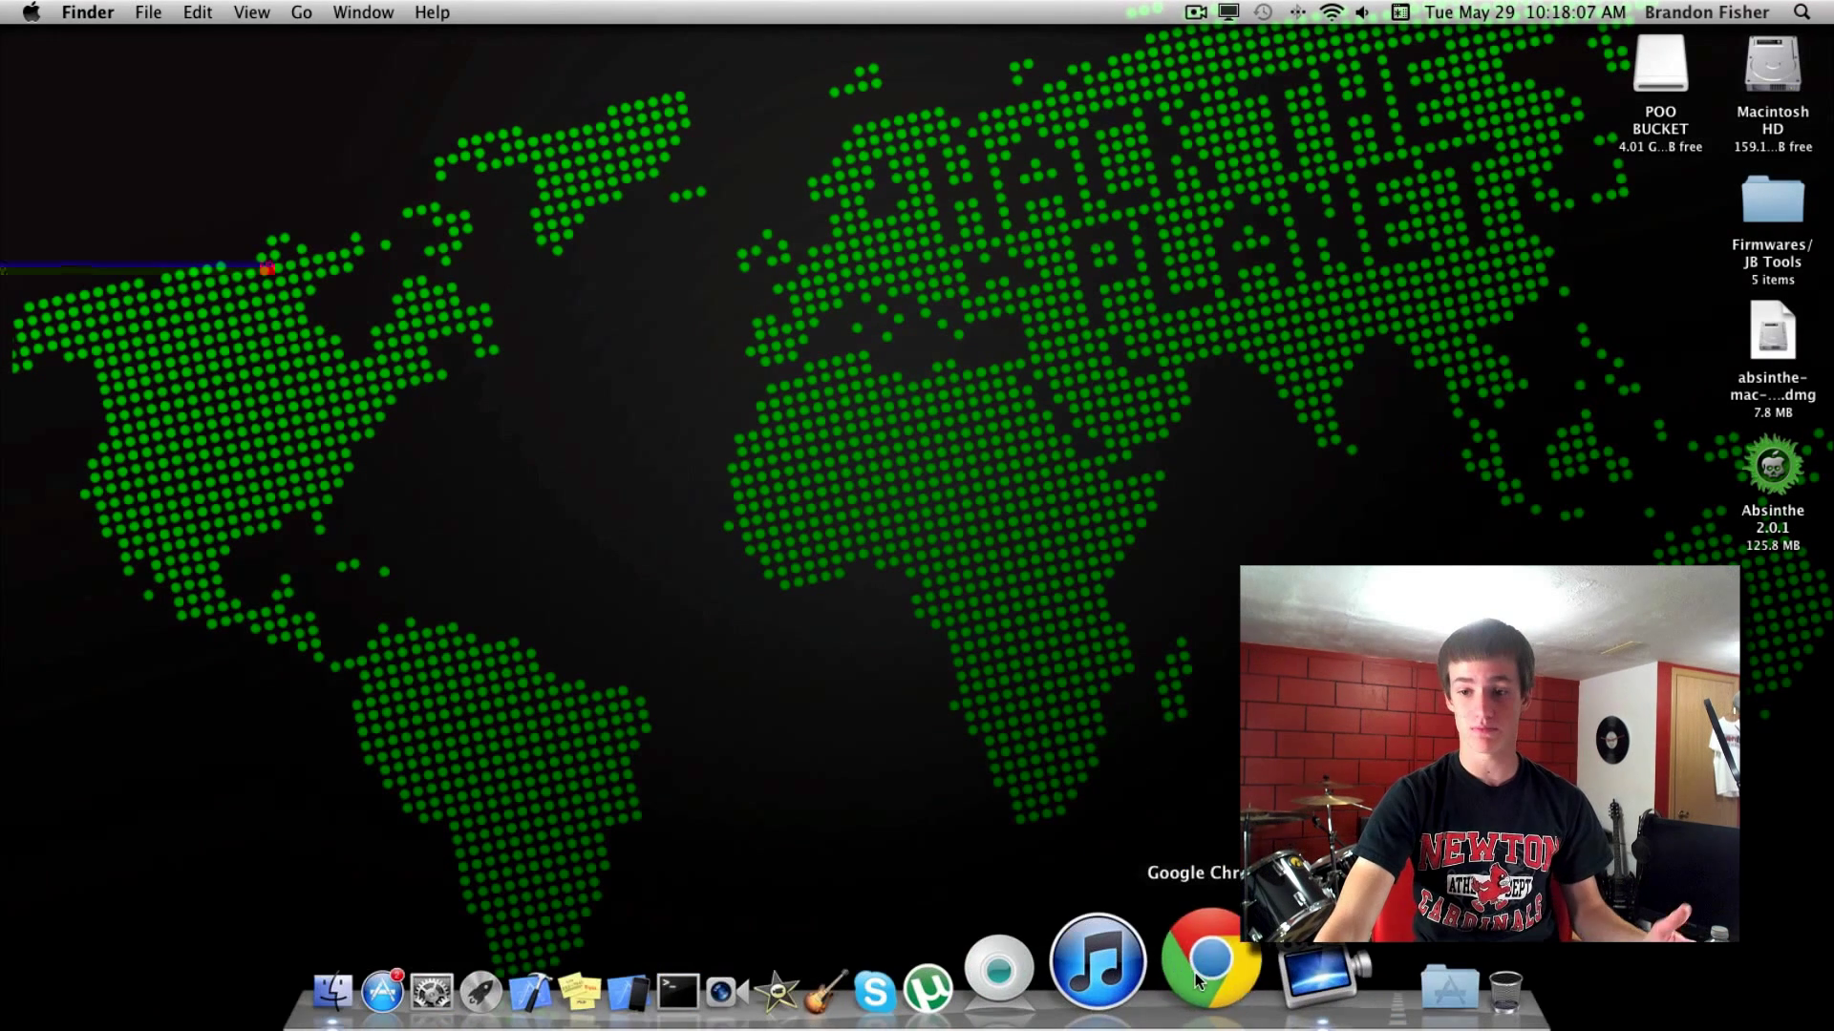
# Launch Chrome and load the pasted router address 192.168.254.254.
pyautogui.click(1195, 973)
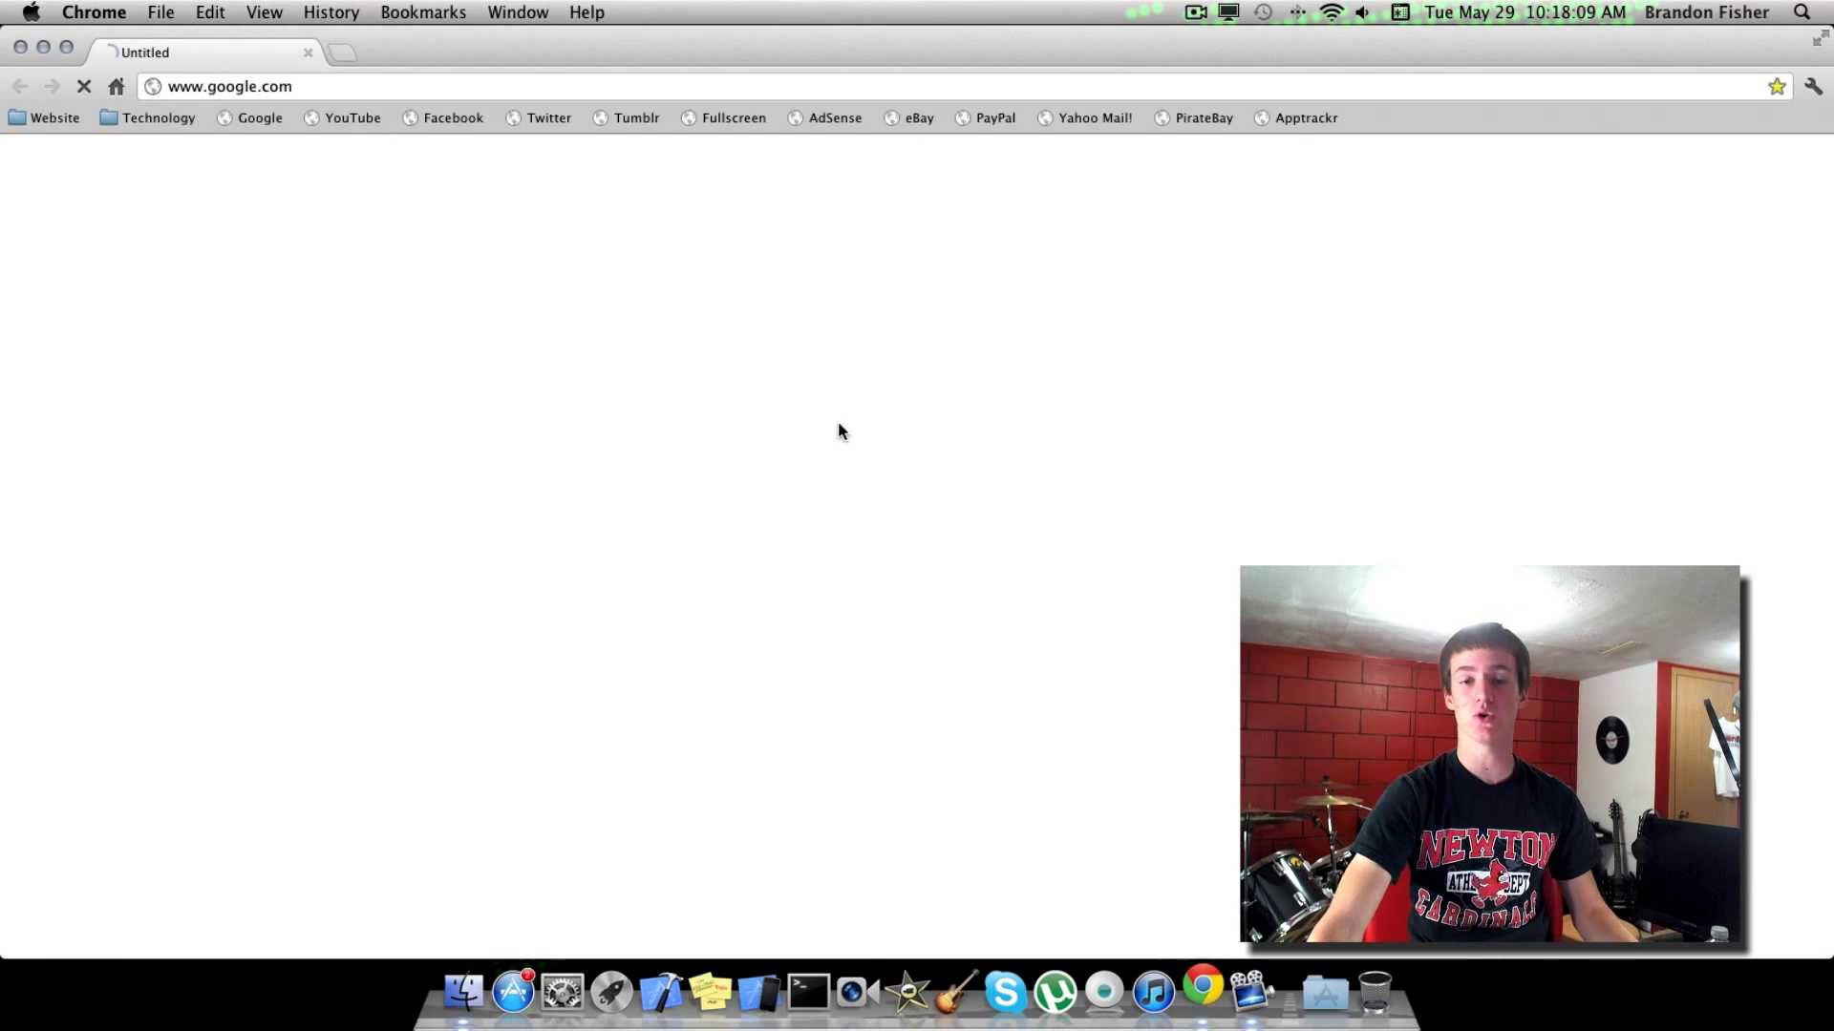
pyautogui.click(545, 86)
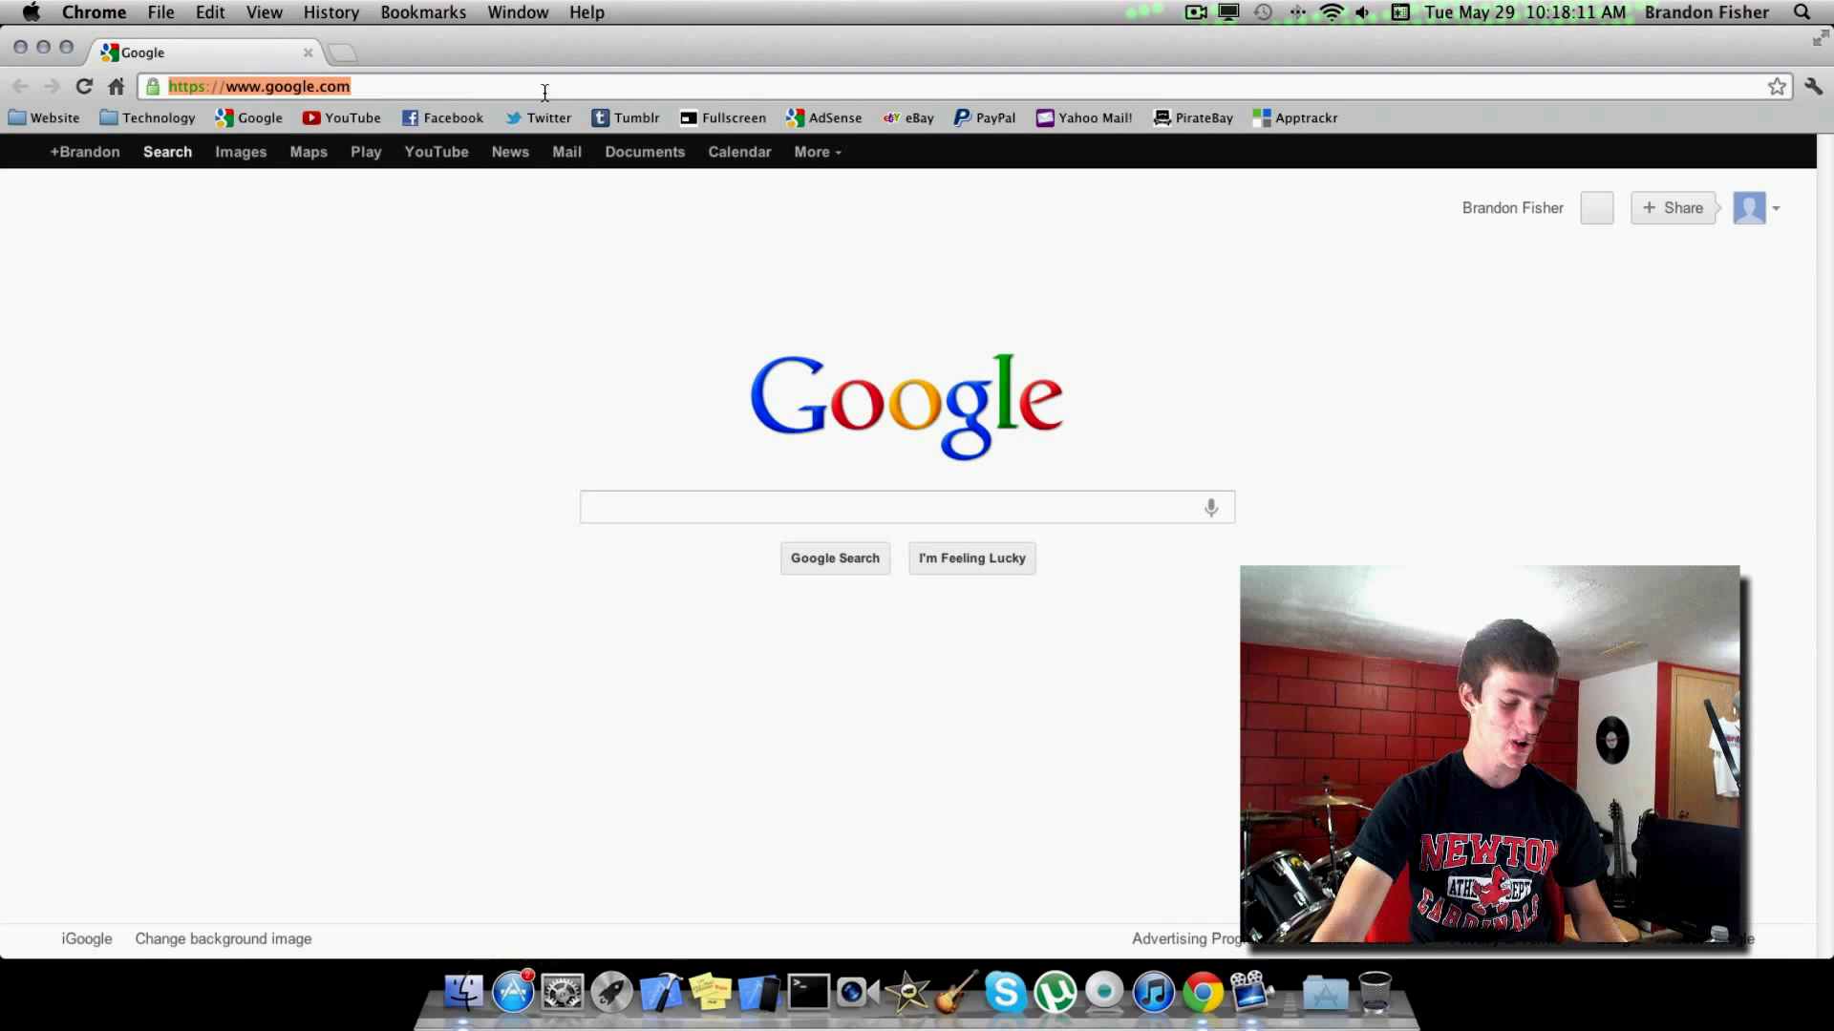
pyautogui.press('super+v')
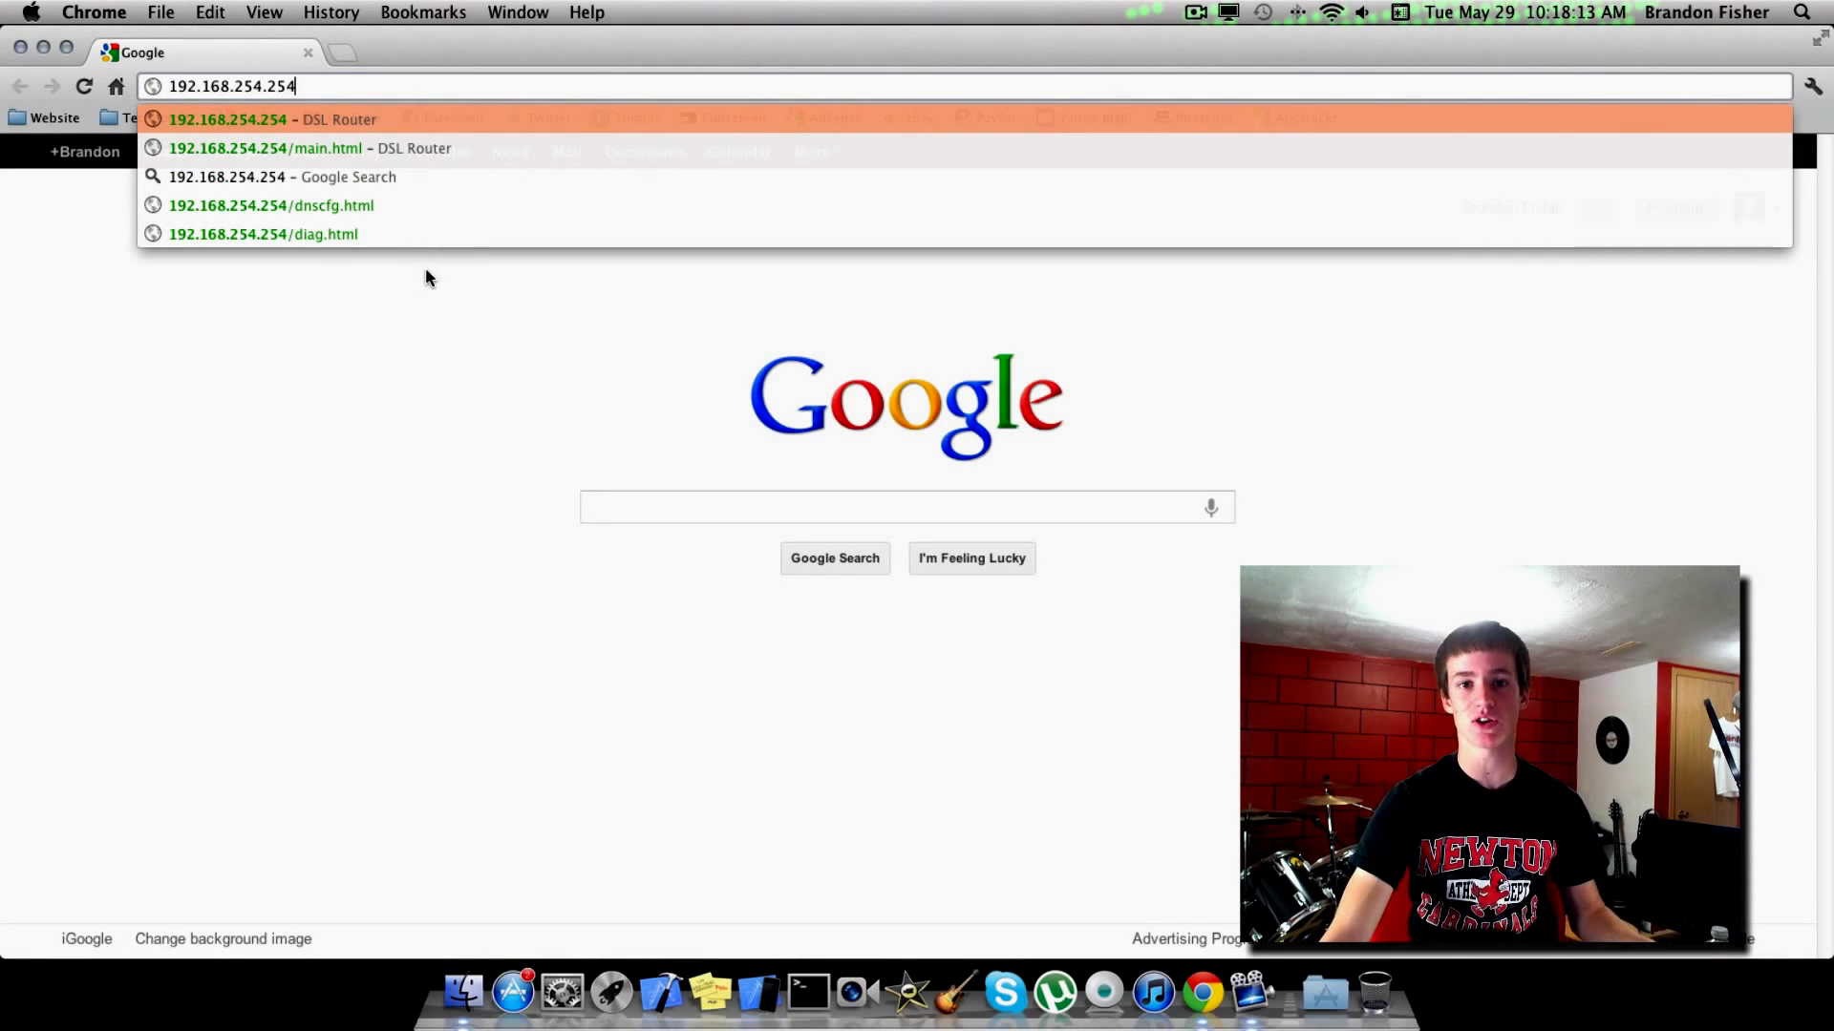
pyautogui.press('Return')
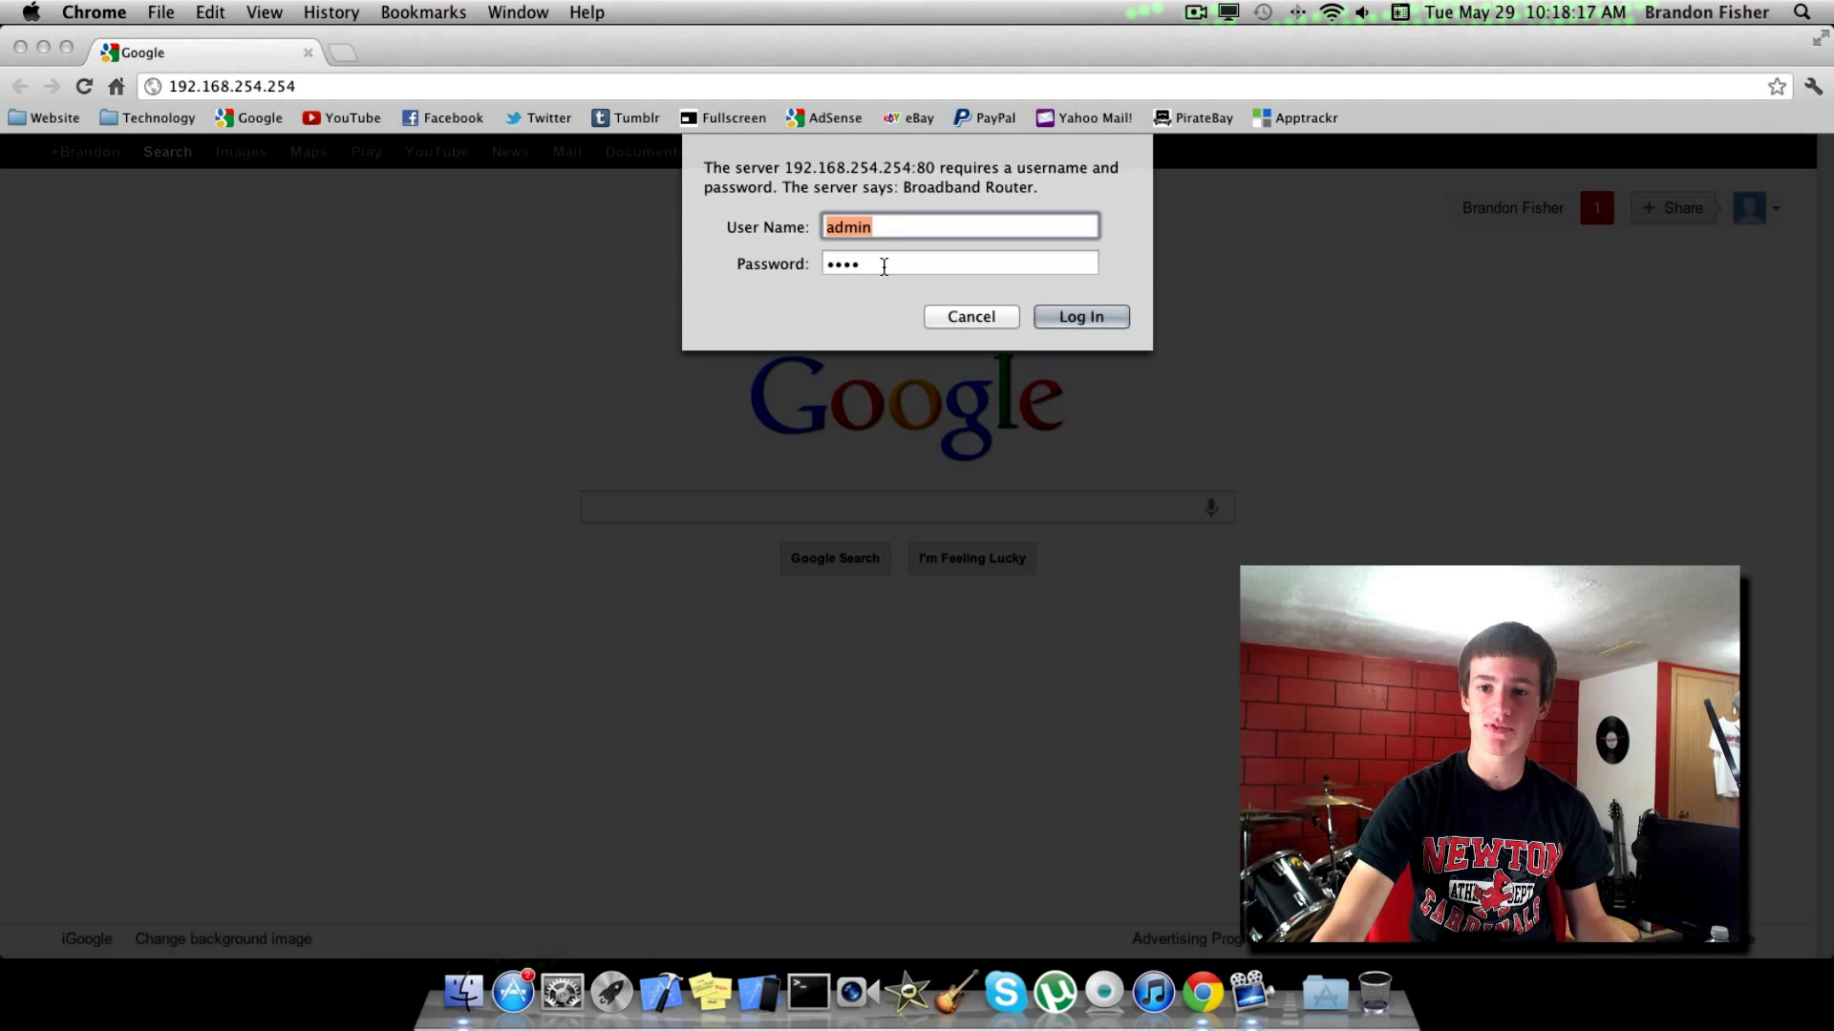
# Check the user name admin and replace the password with the router password.
pyautogui.click(900, 228)
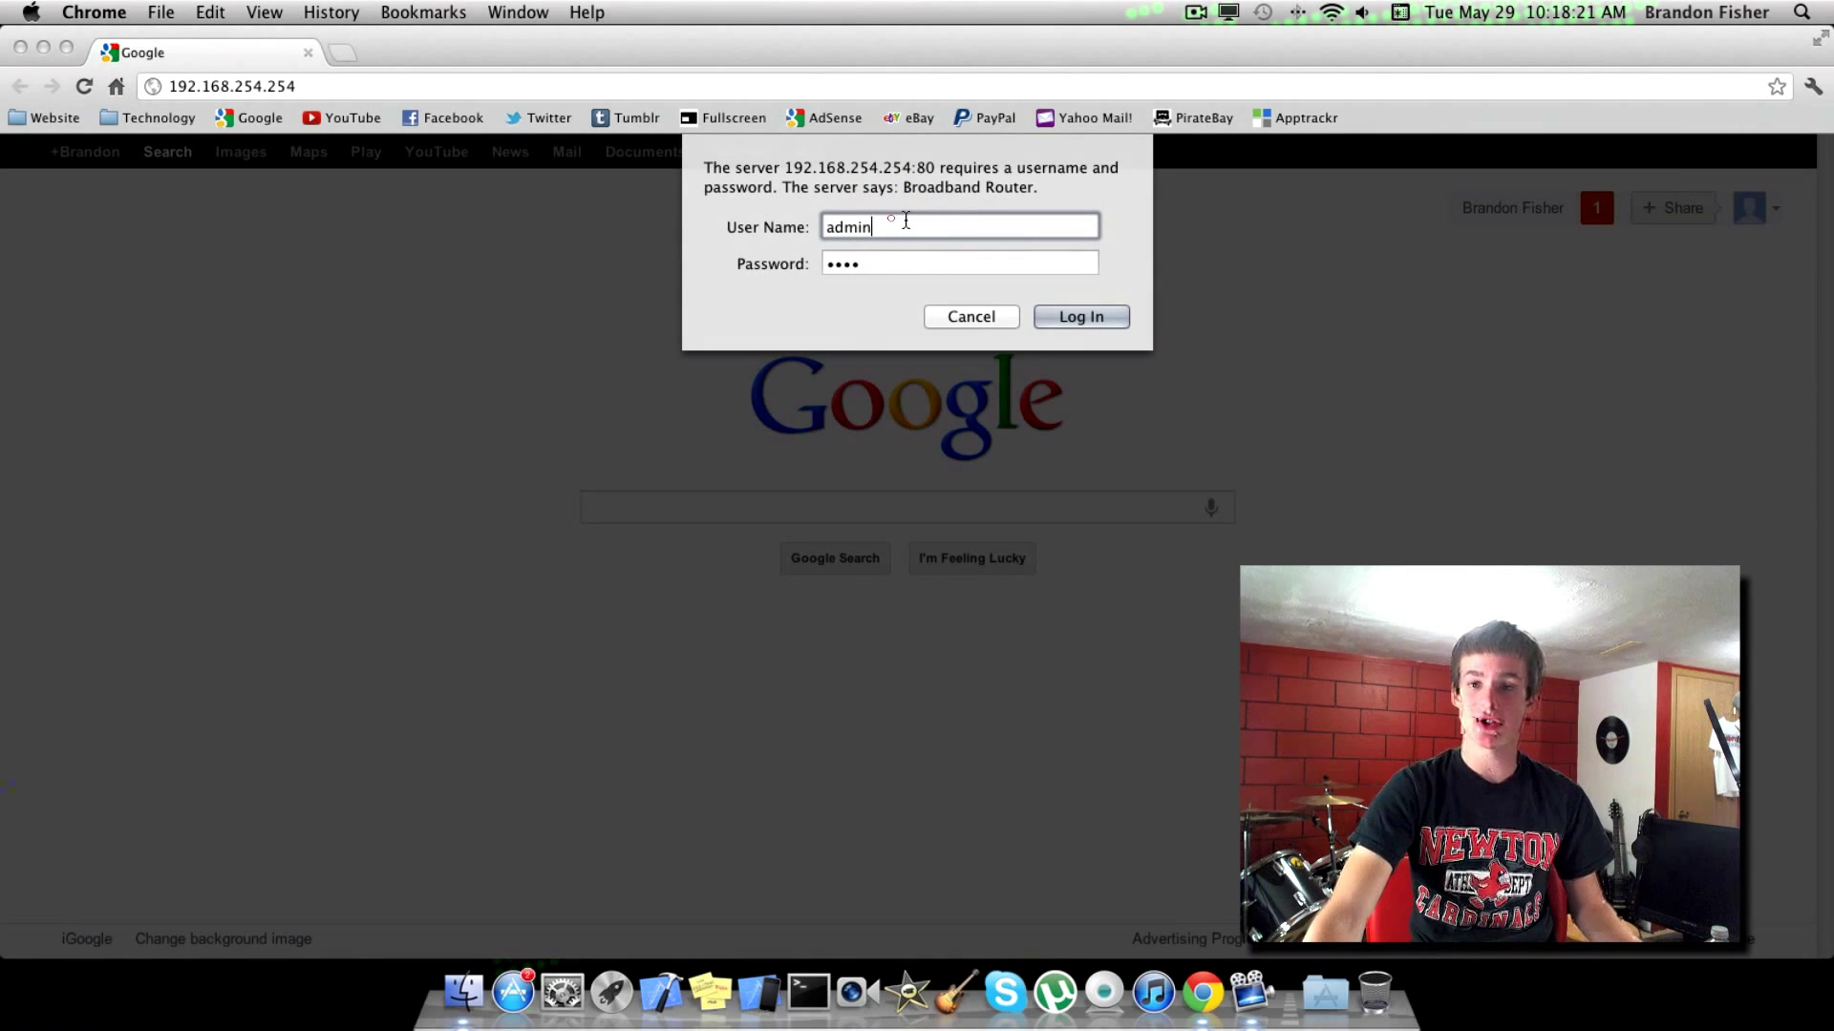
pyautogui.click(907, 224)
pyautogui.click(728, 275)
pyautogui.write('1234')
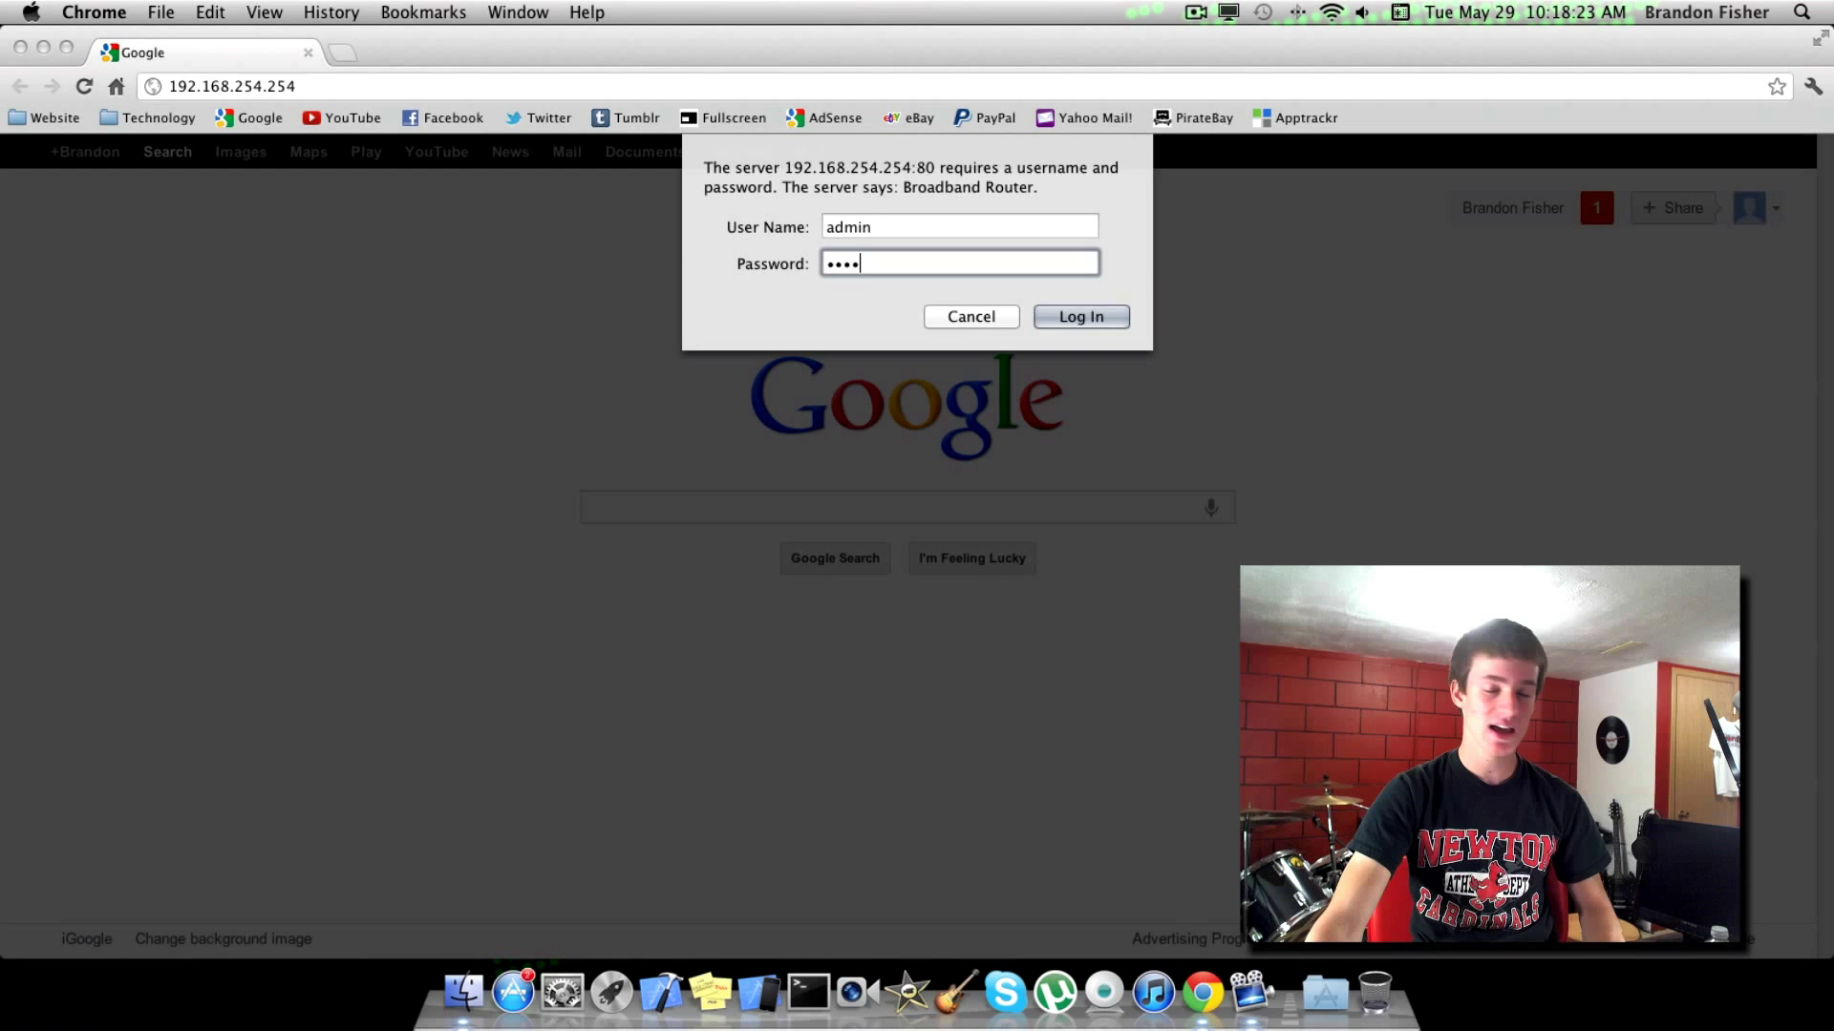
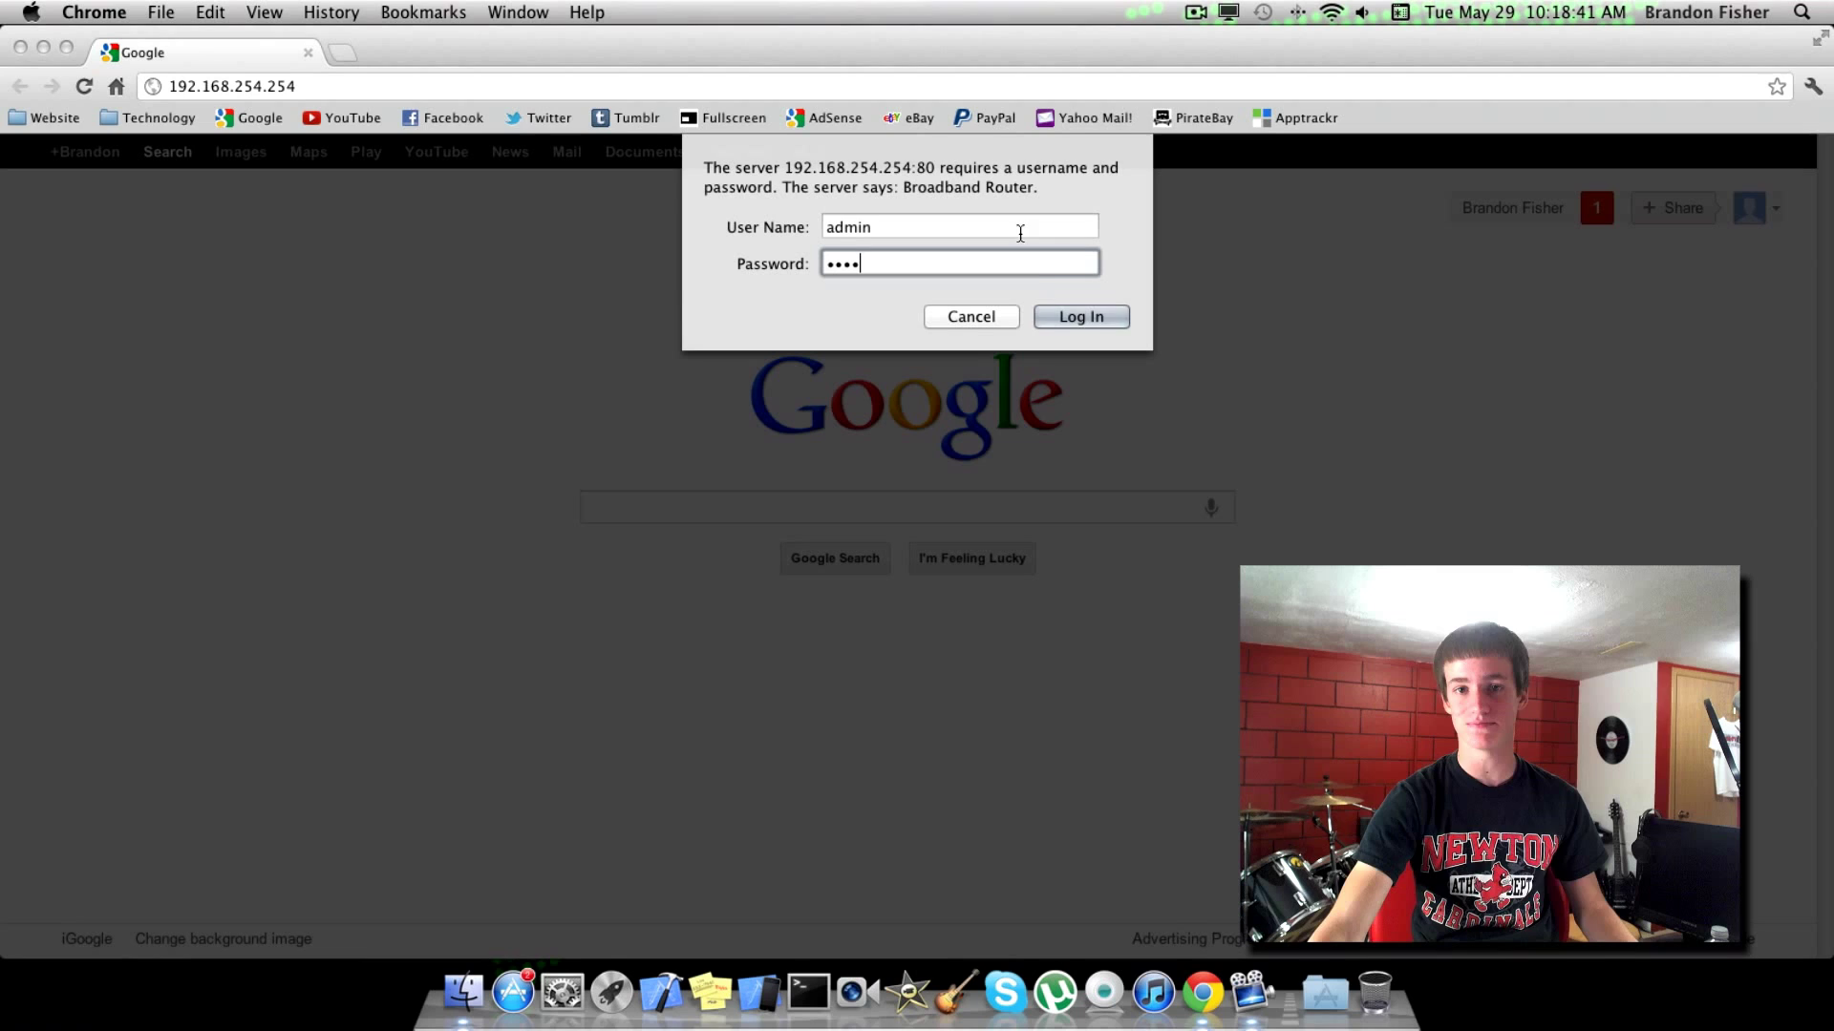
# Submit the router login credentials to reach the F@ST 1704 Device Info page.
pyautogui.click(1070, 317)
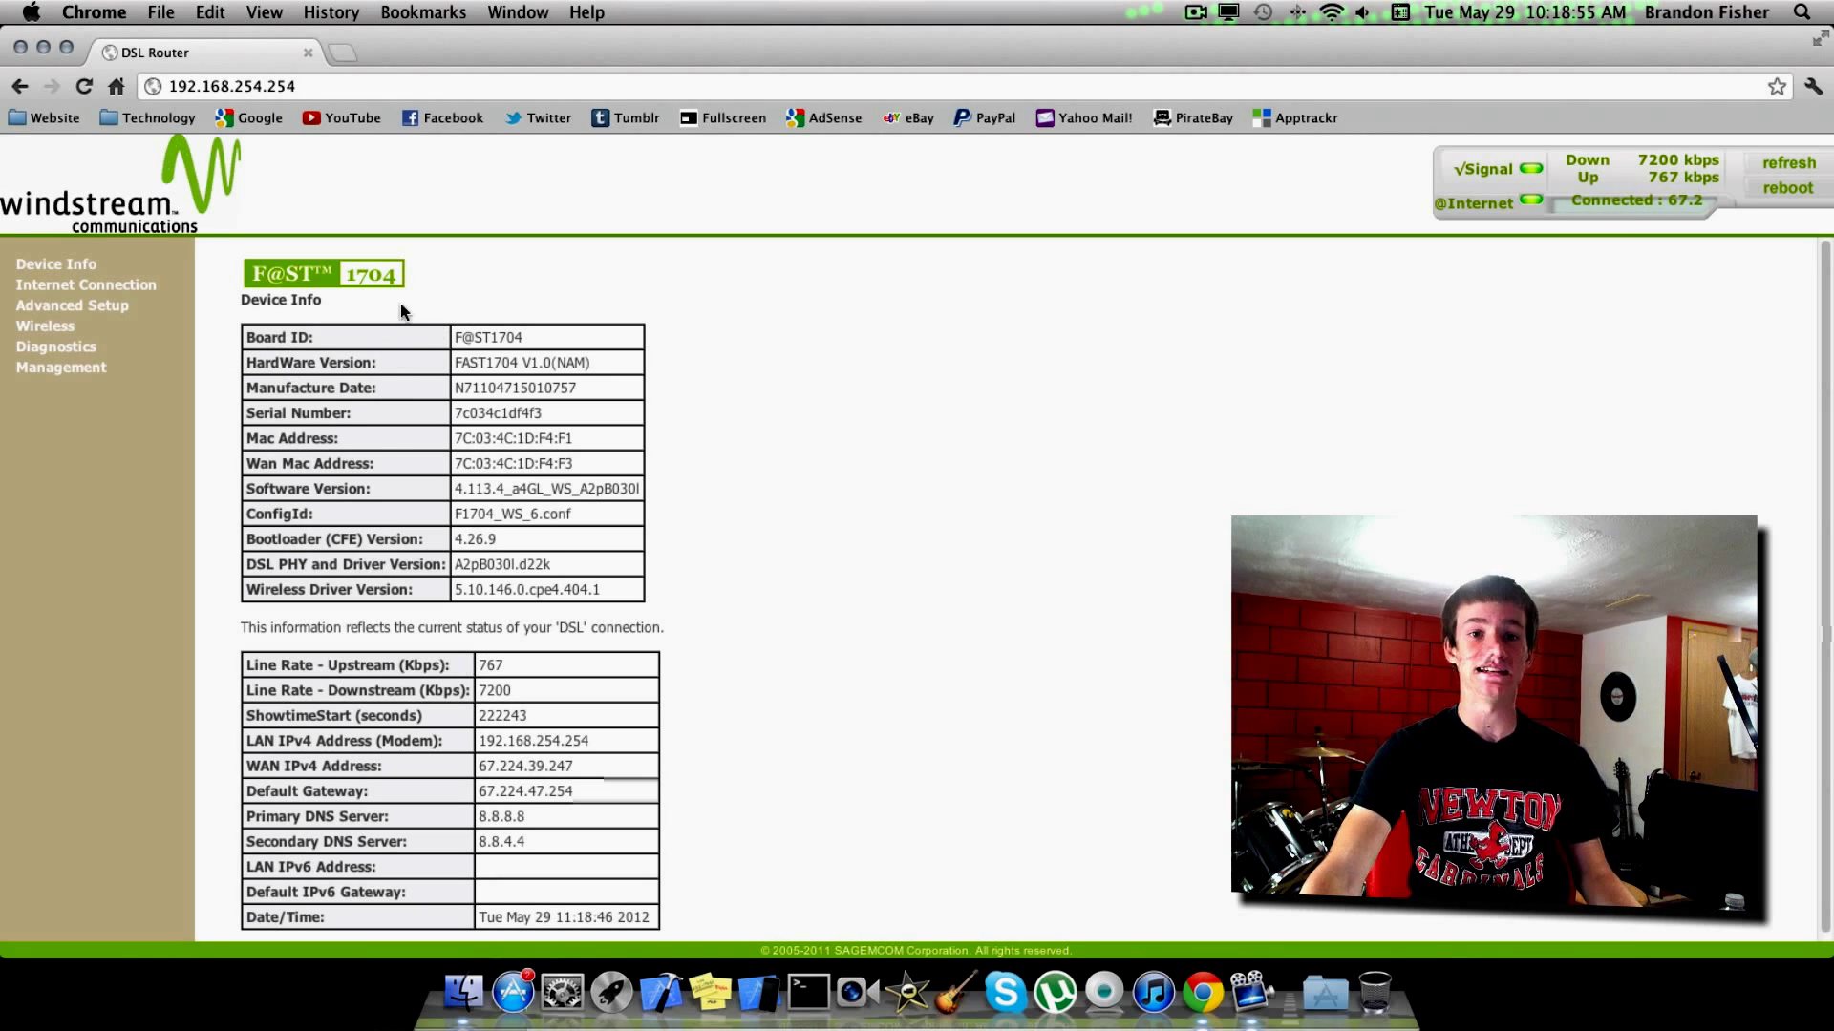
# Expand the Advanced Setup section in the router's left menu.
pyautogui.click(113, 306)
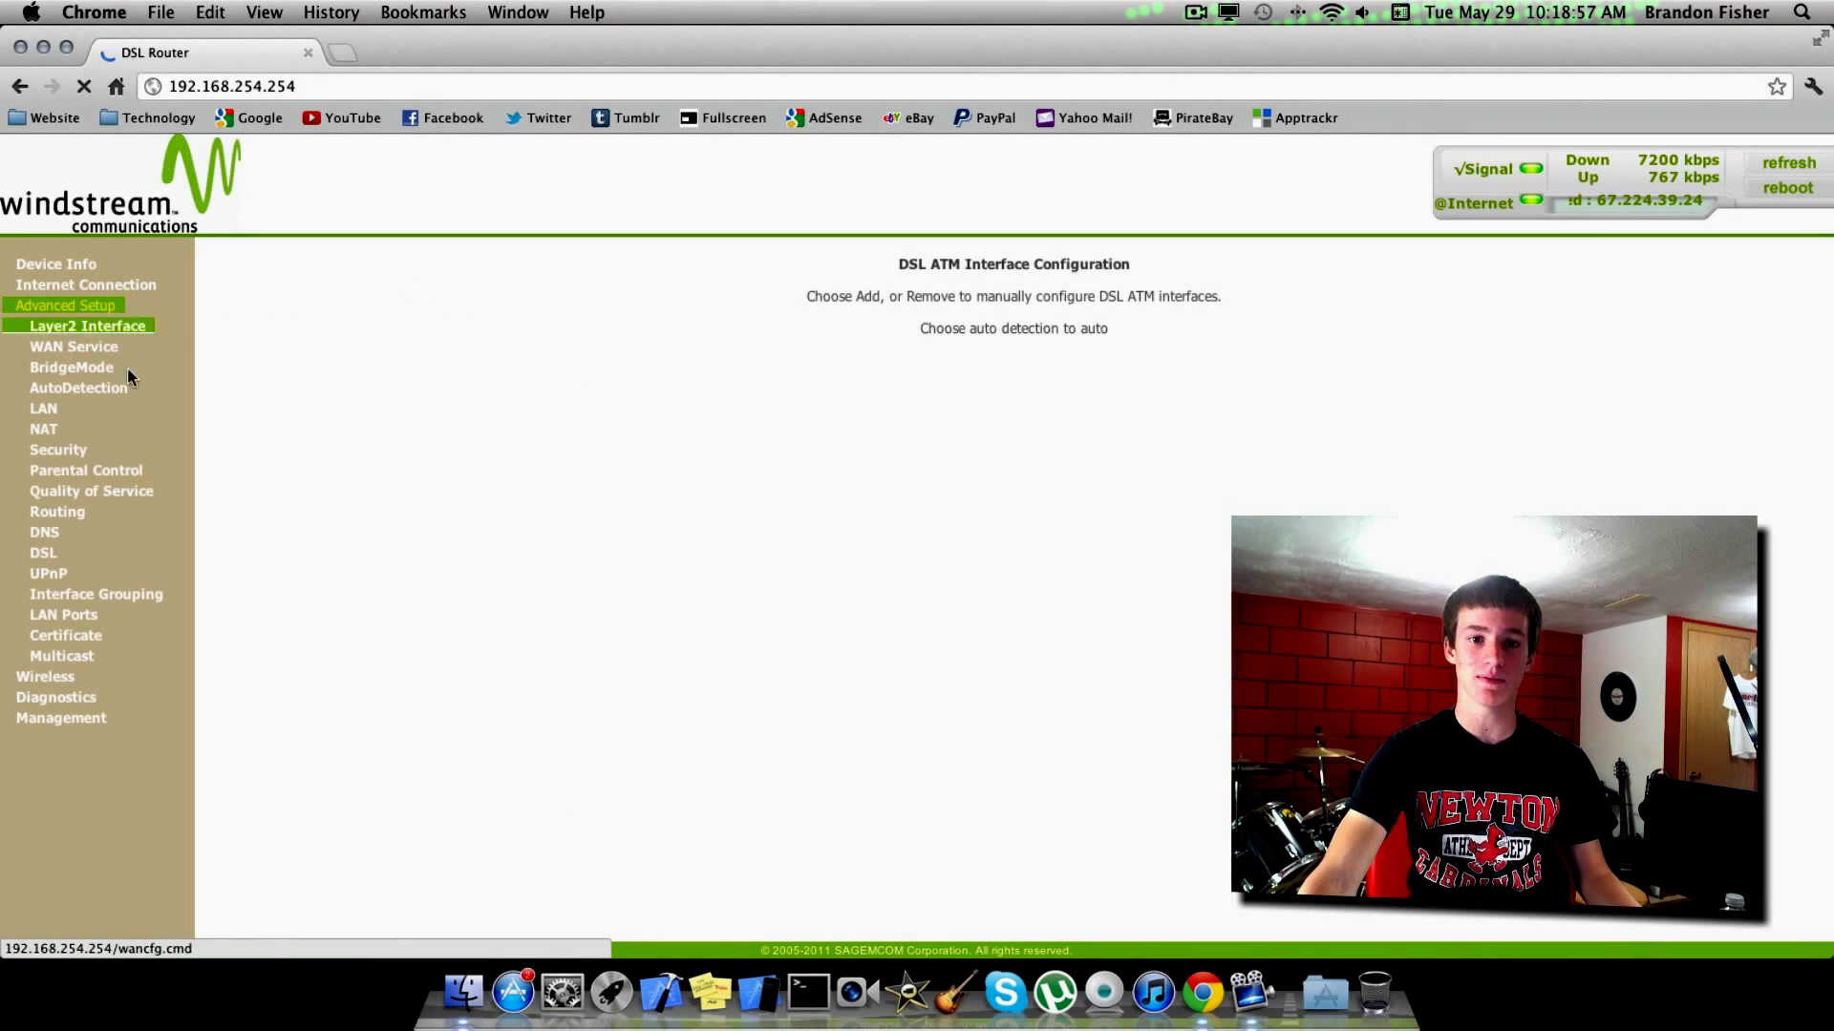
pyautogui.click(52, 531)
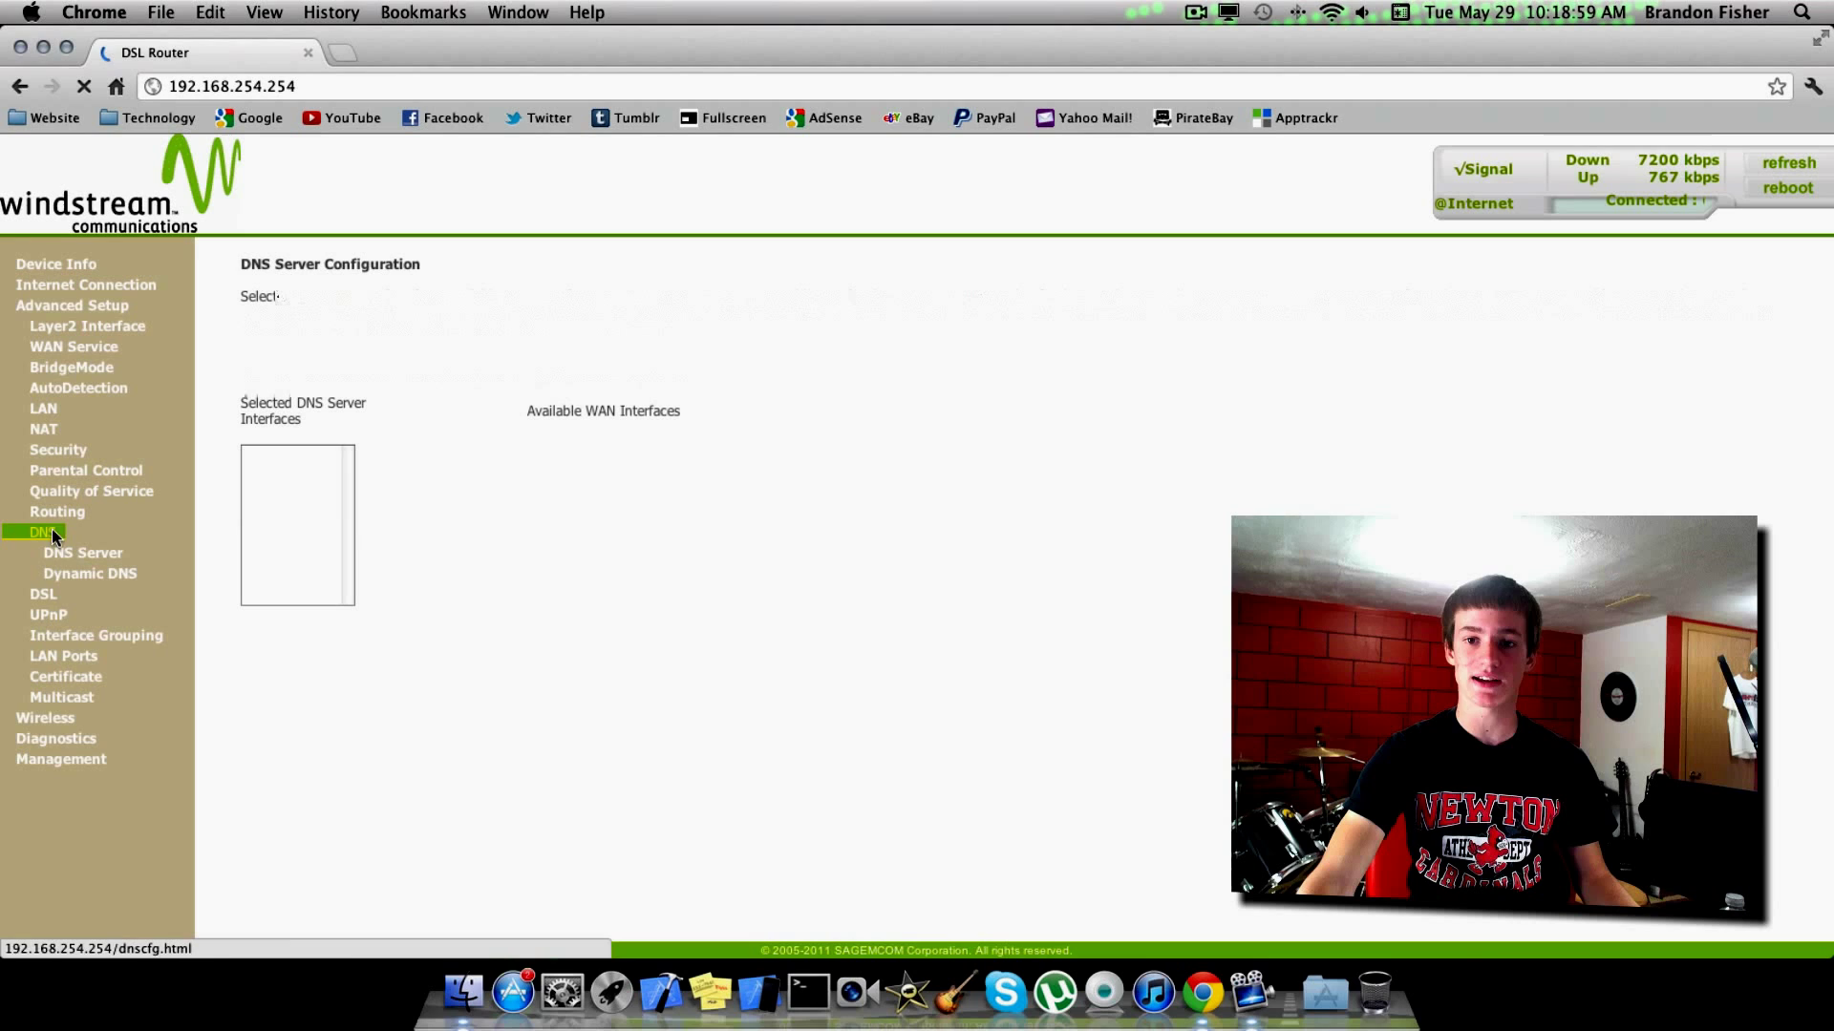
pyautogui.scroll(-2, 1117, 592)
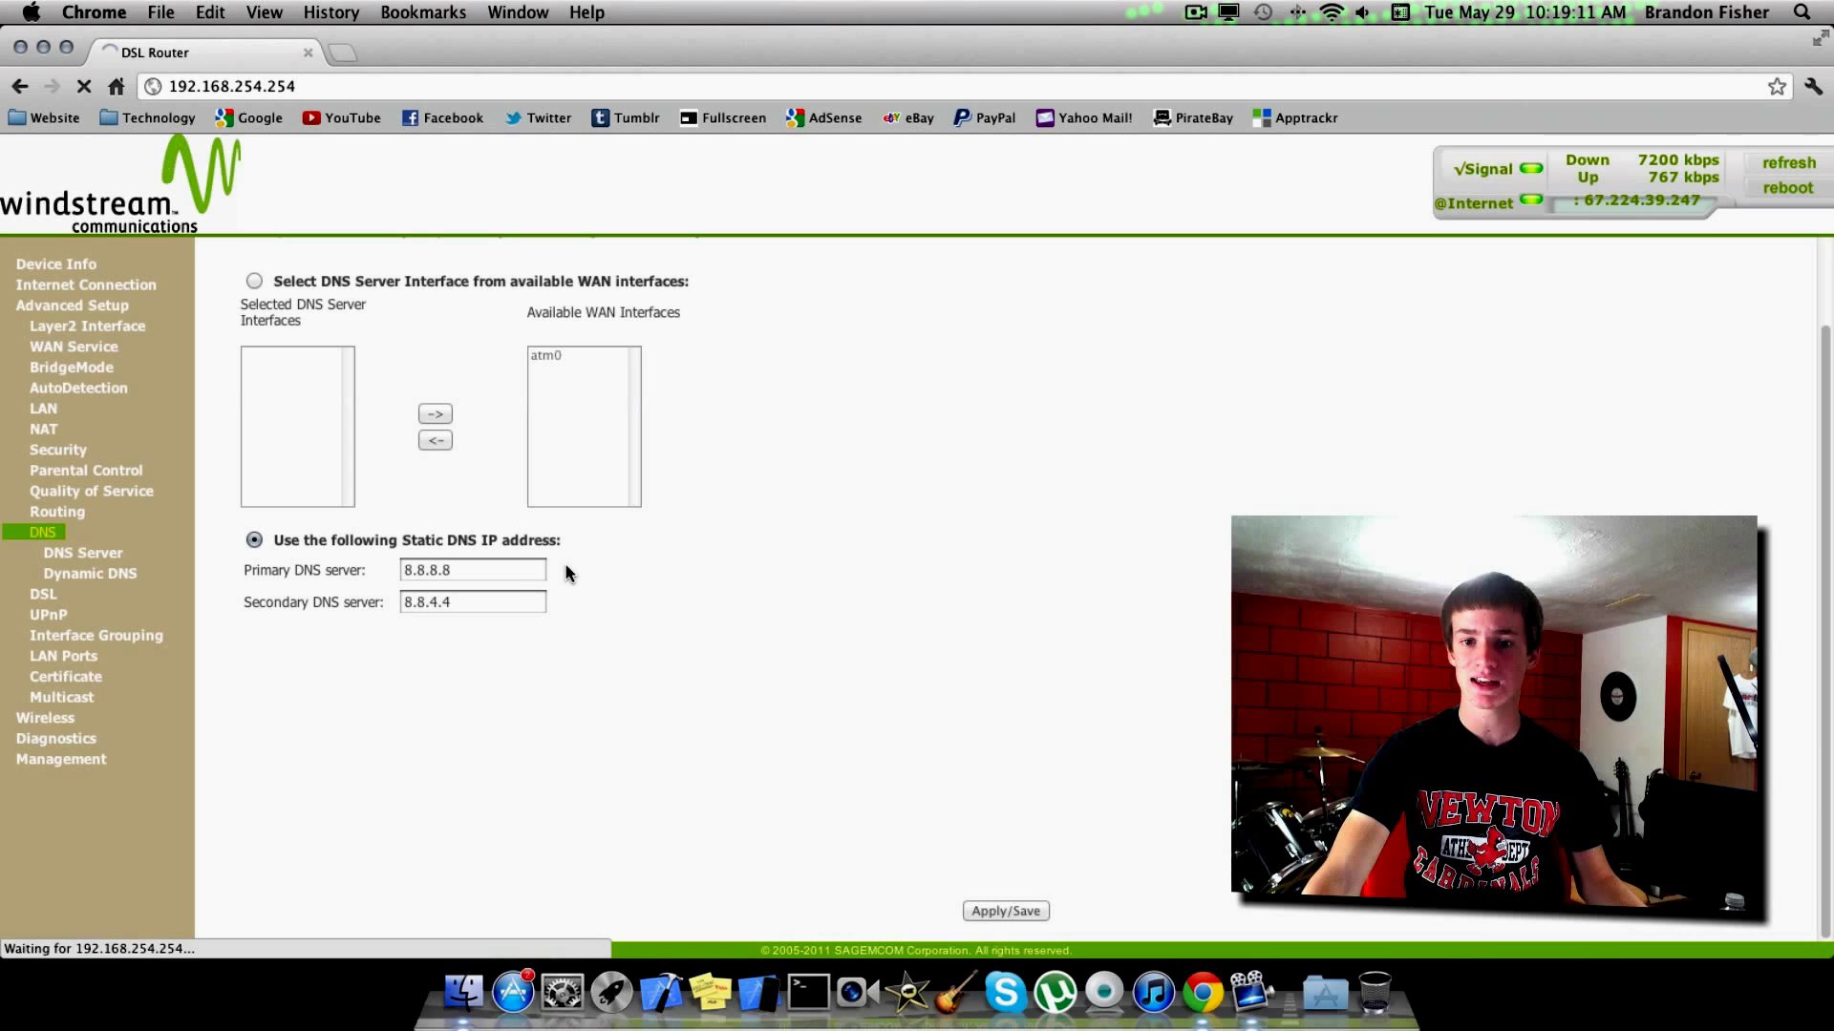
pyautogui.click(500, 575)
pyautogui.doubleClick(500, 578)
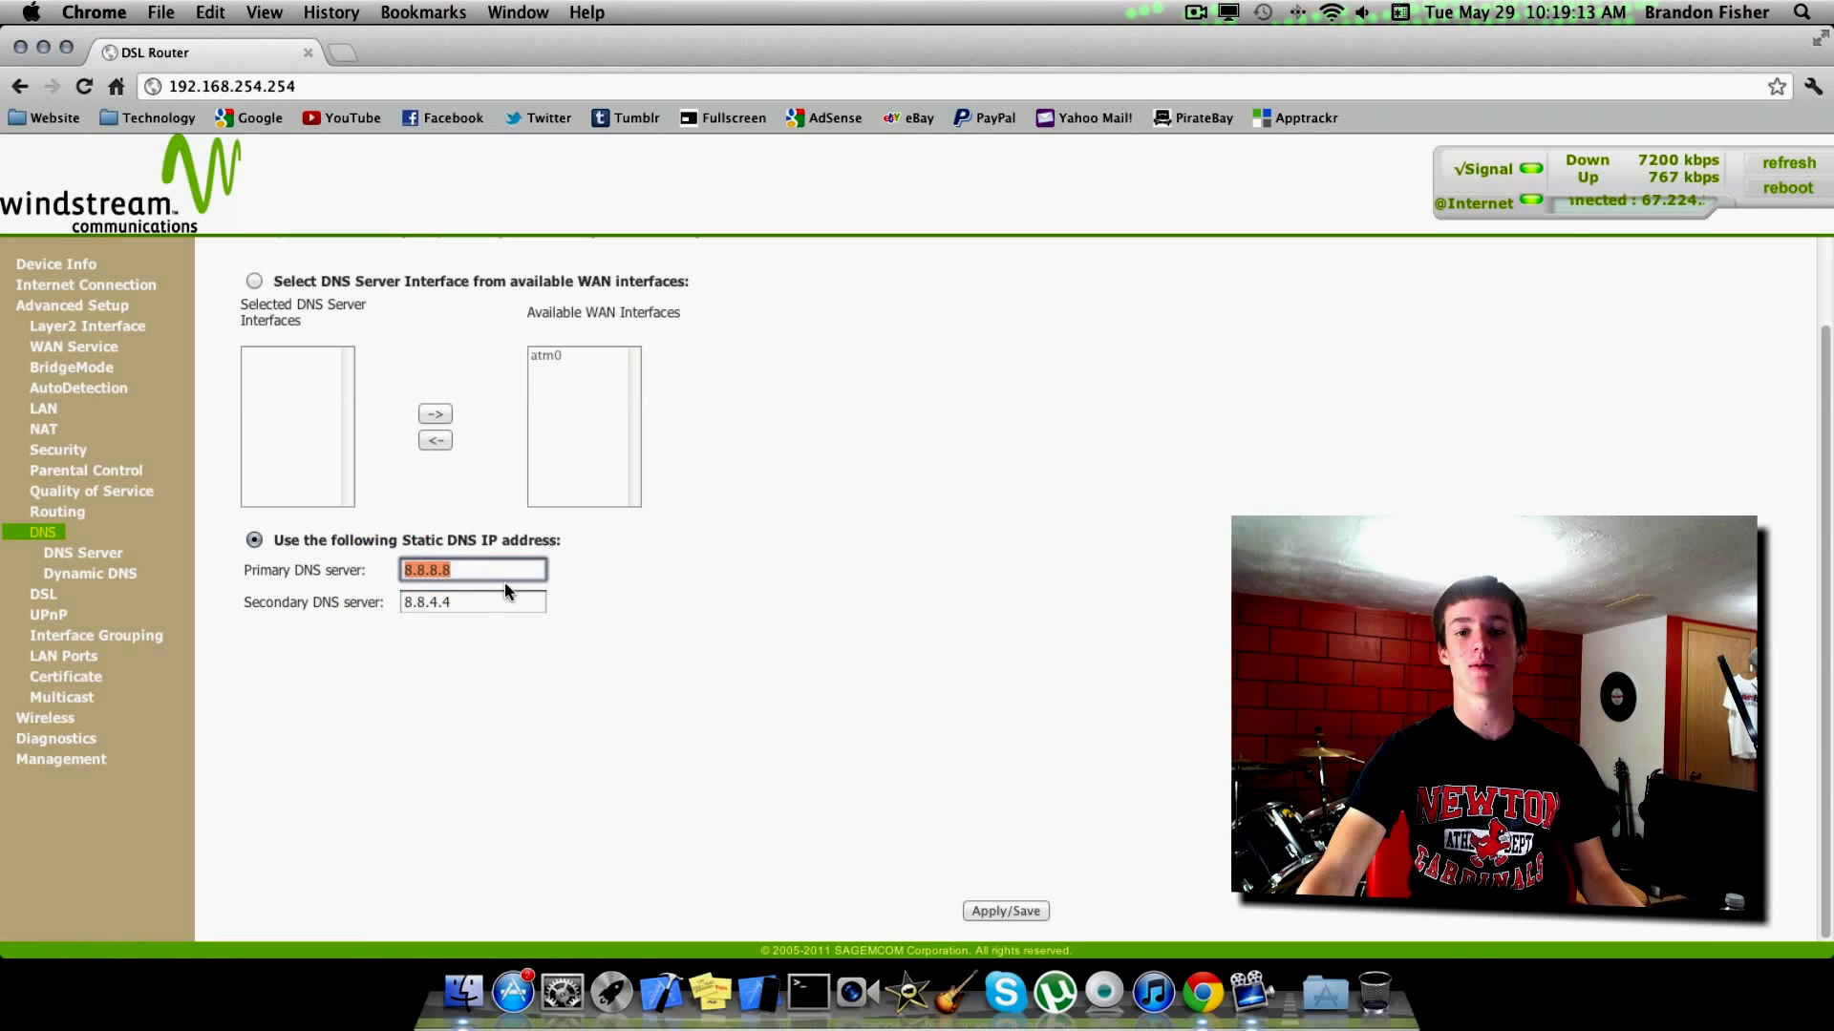
pyautogui.click(580, 566)
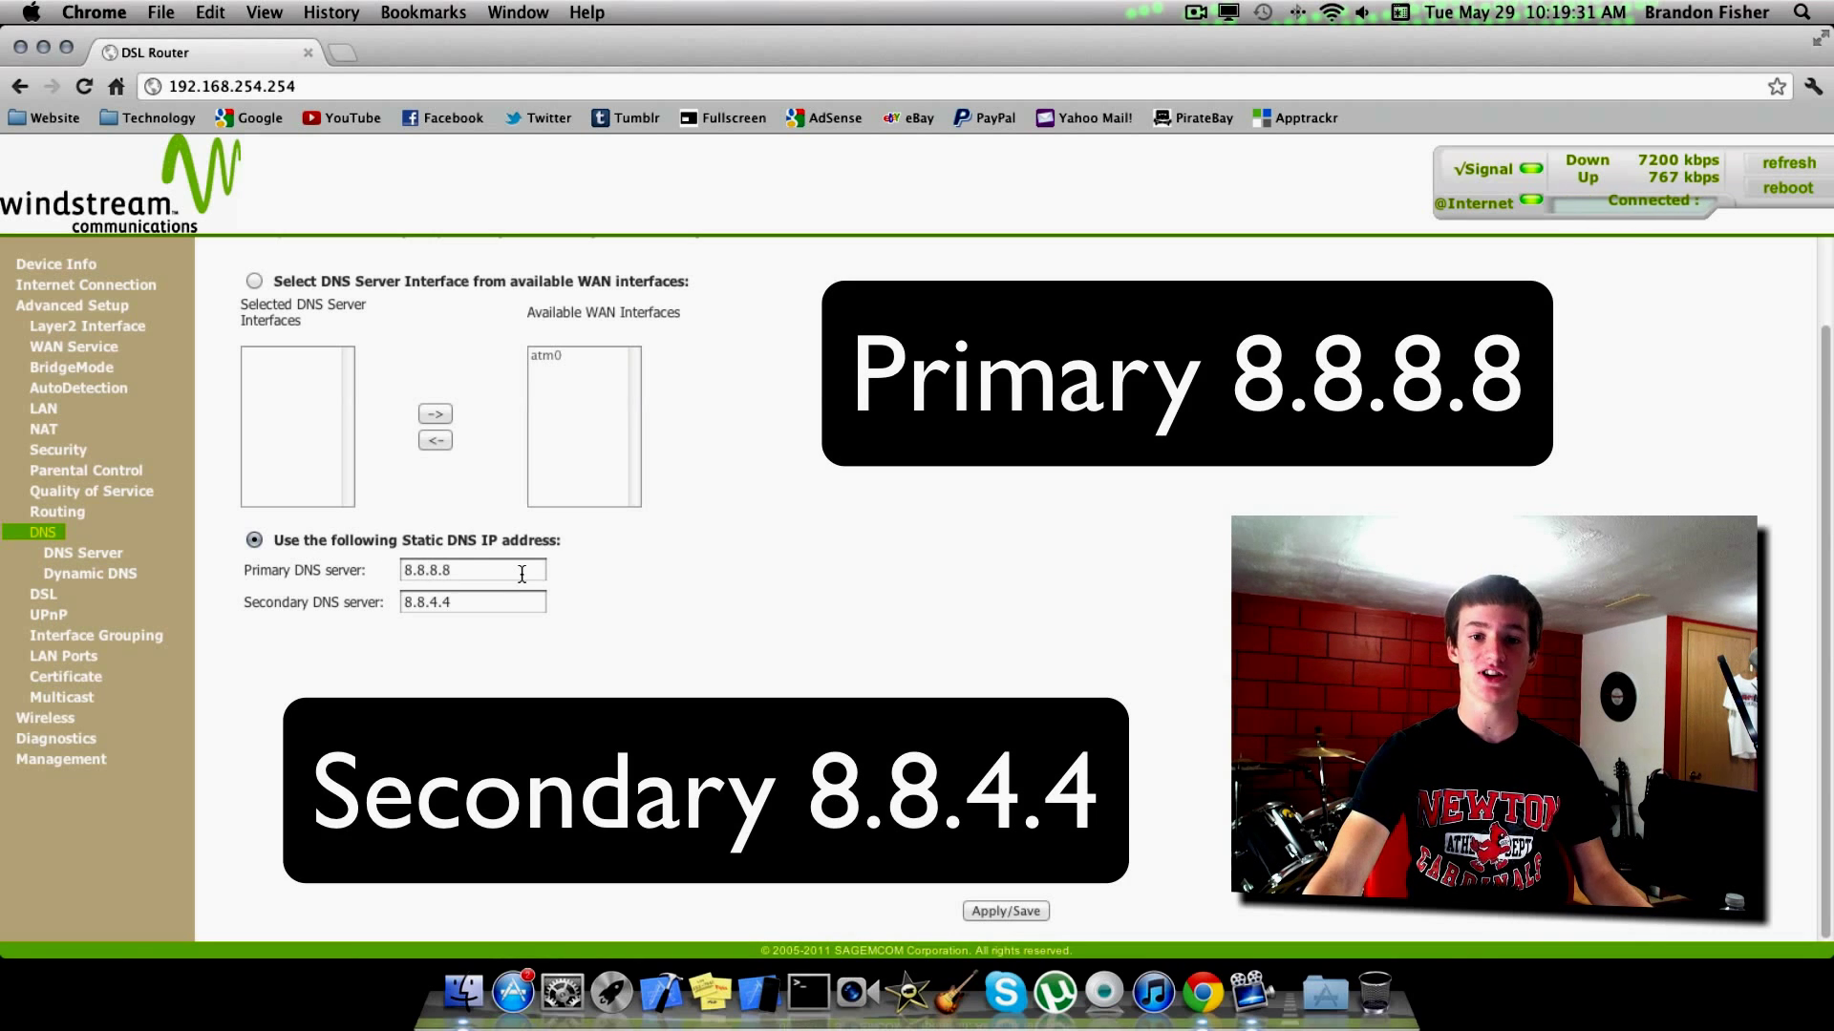
# Save static DNS with primary 8.8.8.8 and secondary 8.8.4.4 so it persists after reload.
pyautogui.click(444, 569)
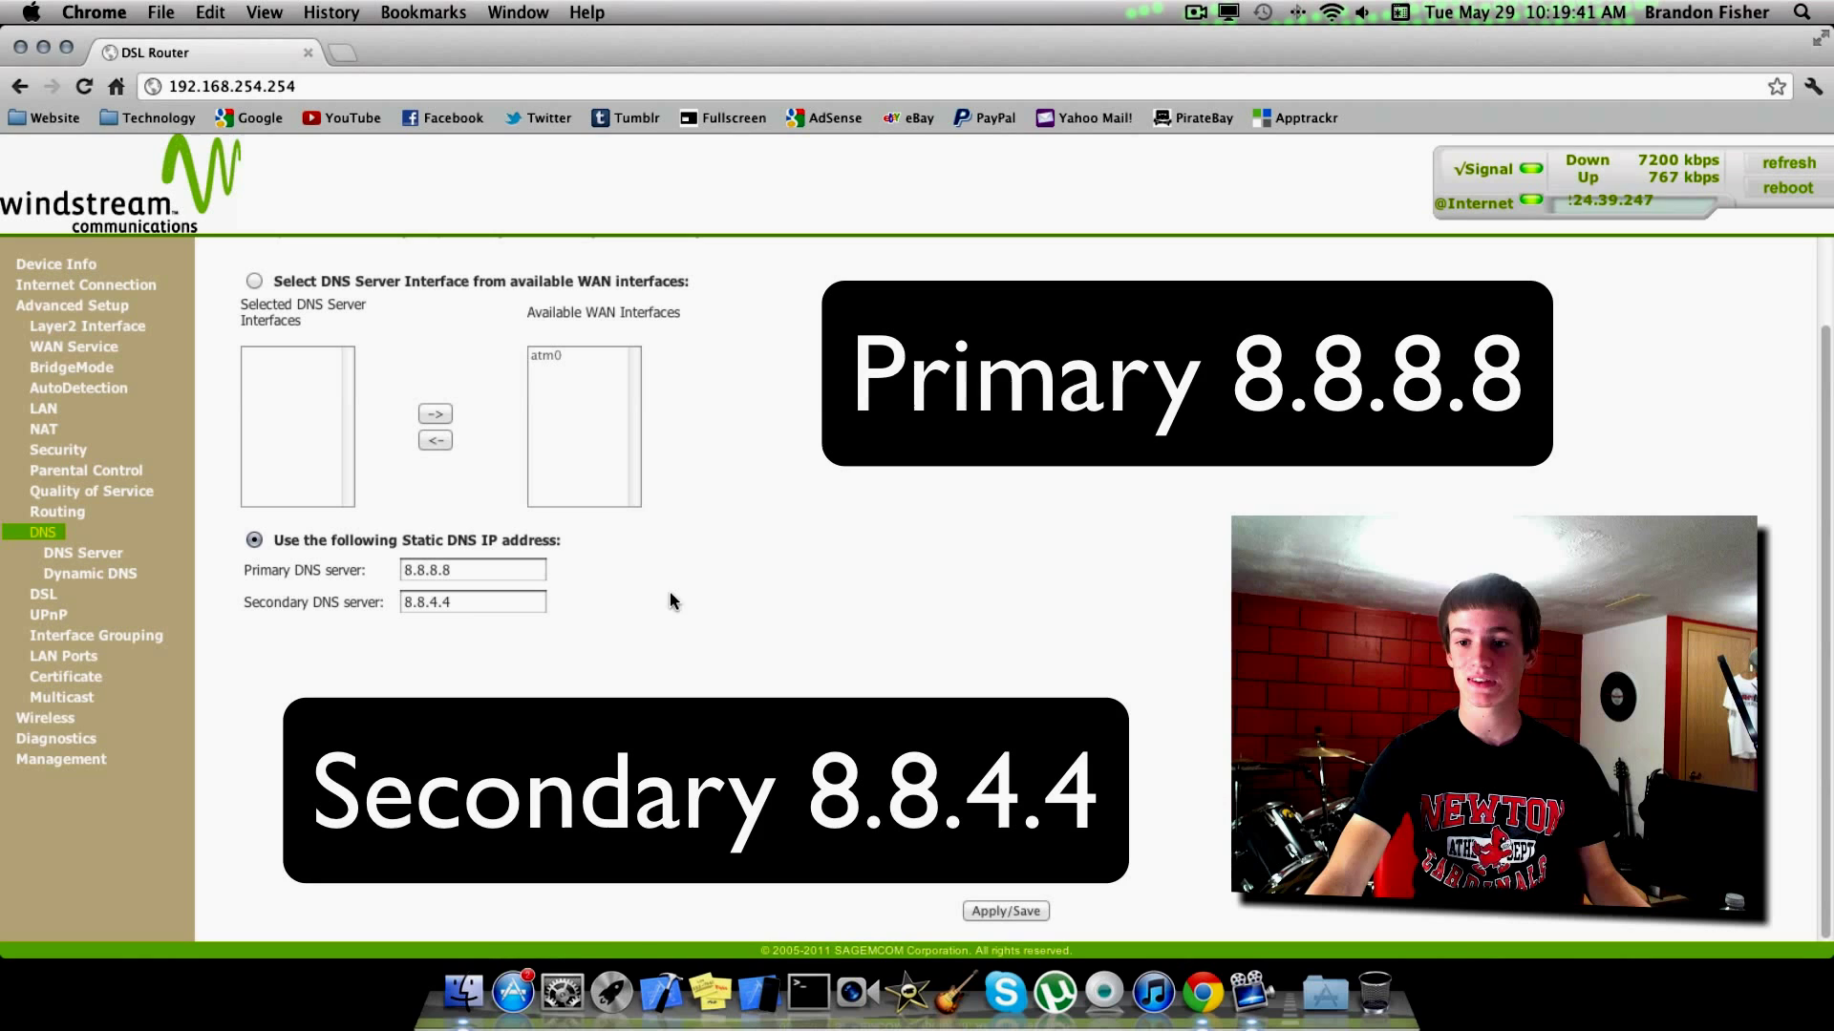
pyautogui.click(1005, 911)
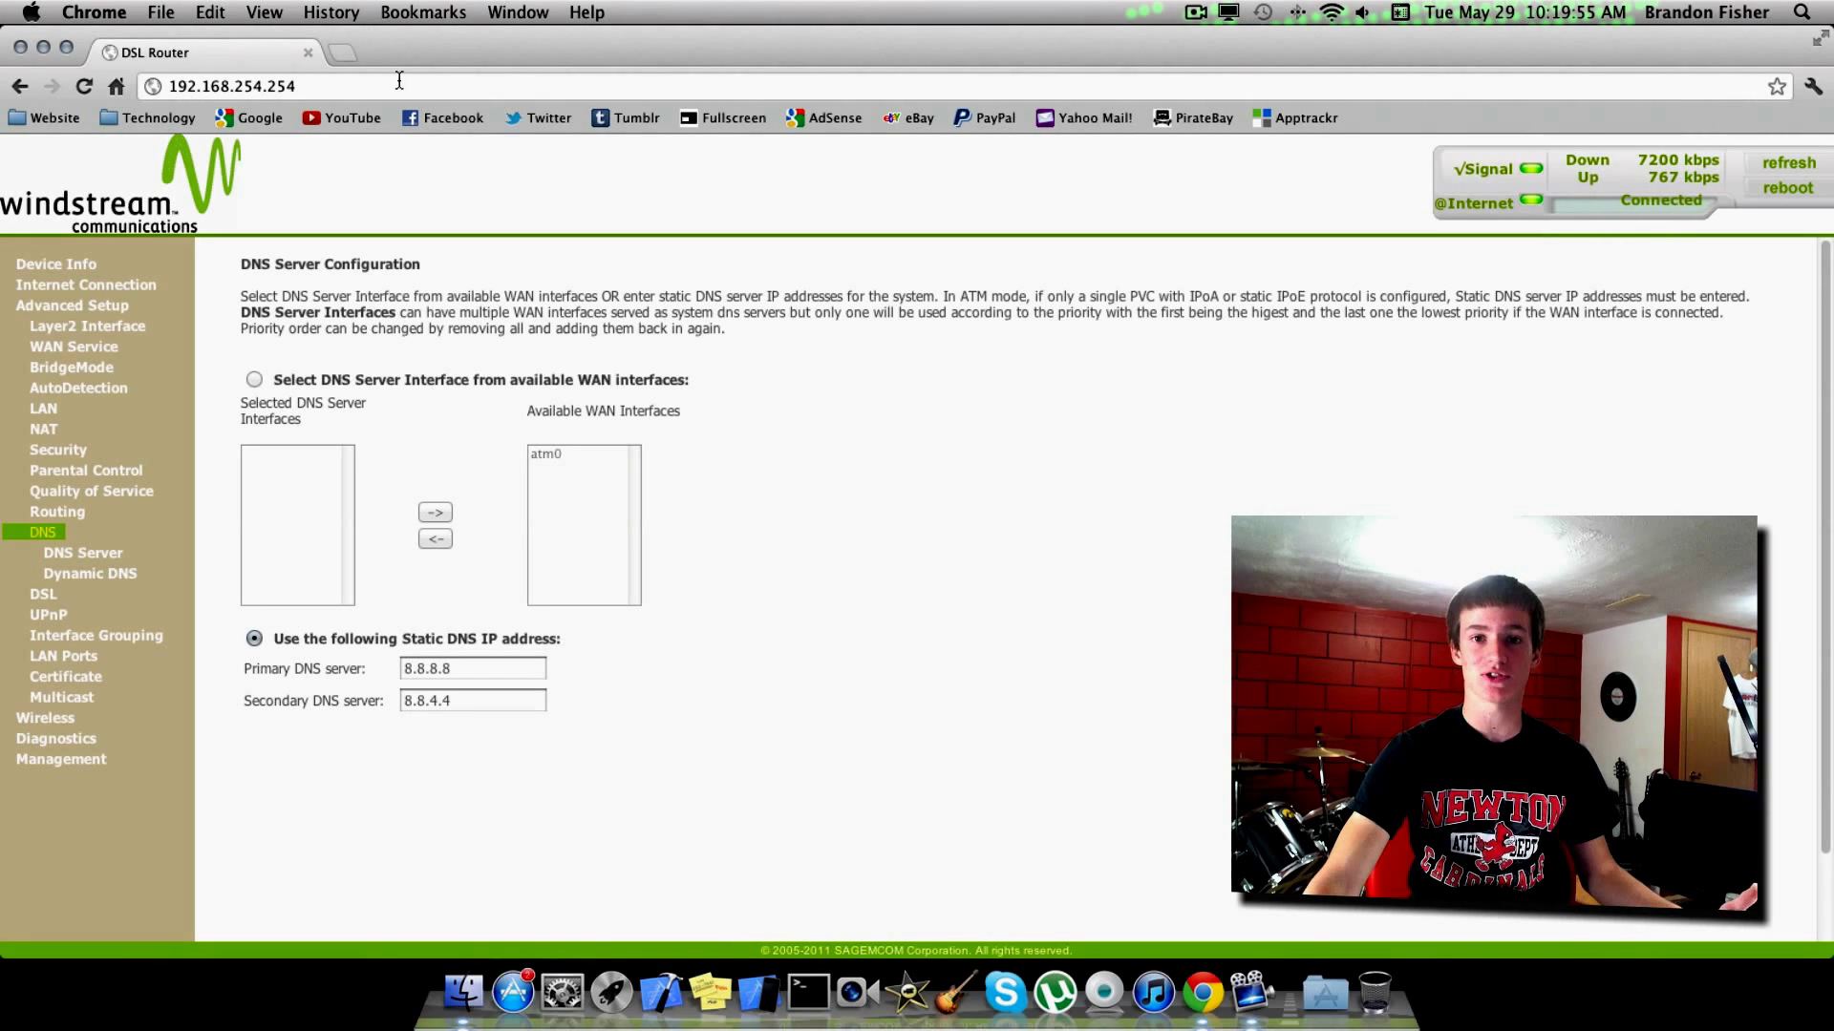
# Load YouTube from the bookmark in a new tab, checking it alongside the router's DNS page.
pyautogui.click(344, 52)
pyautogui.click(349, 119)
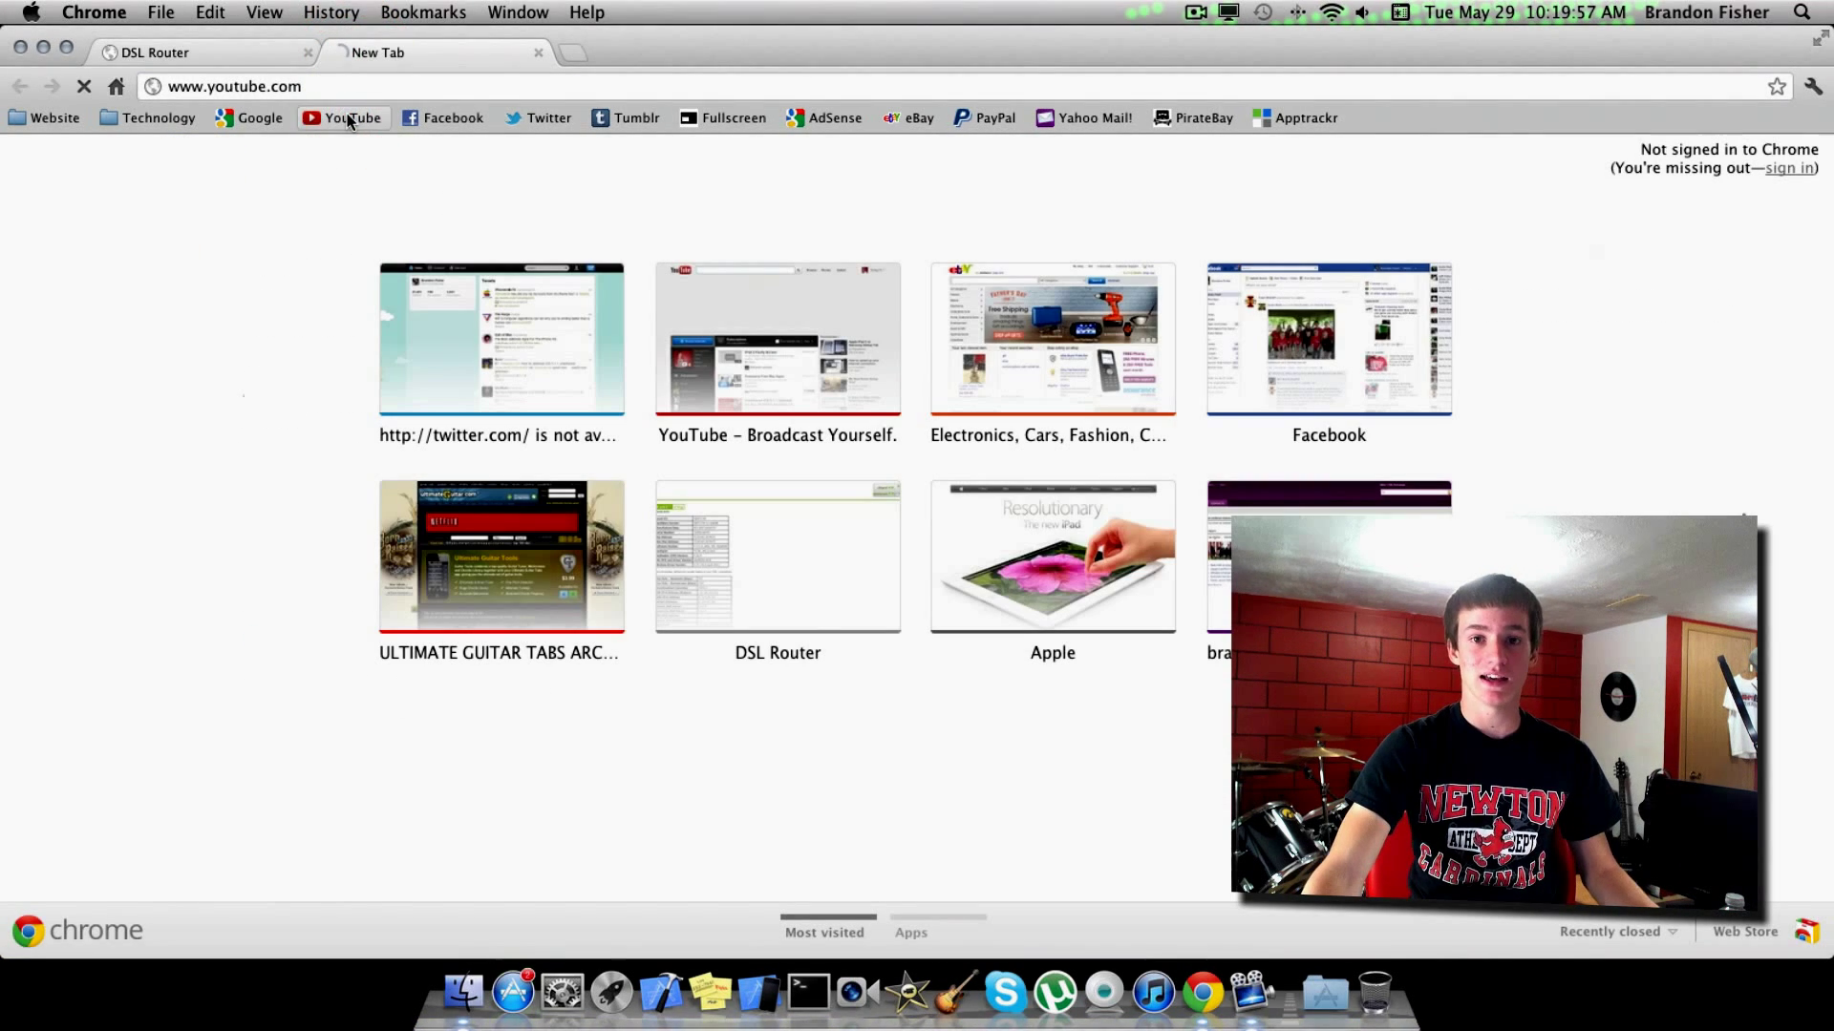
pyautogui.click(274, 56)
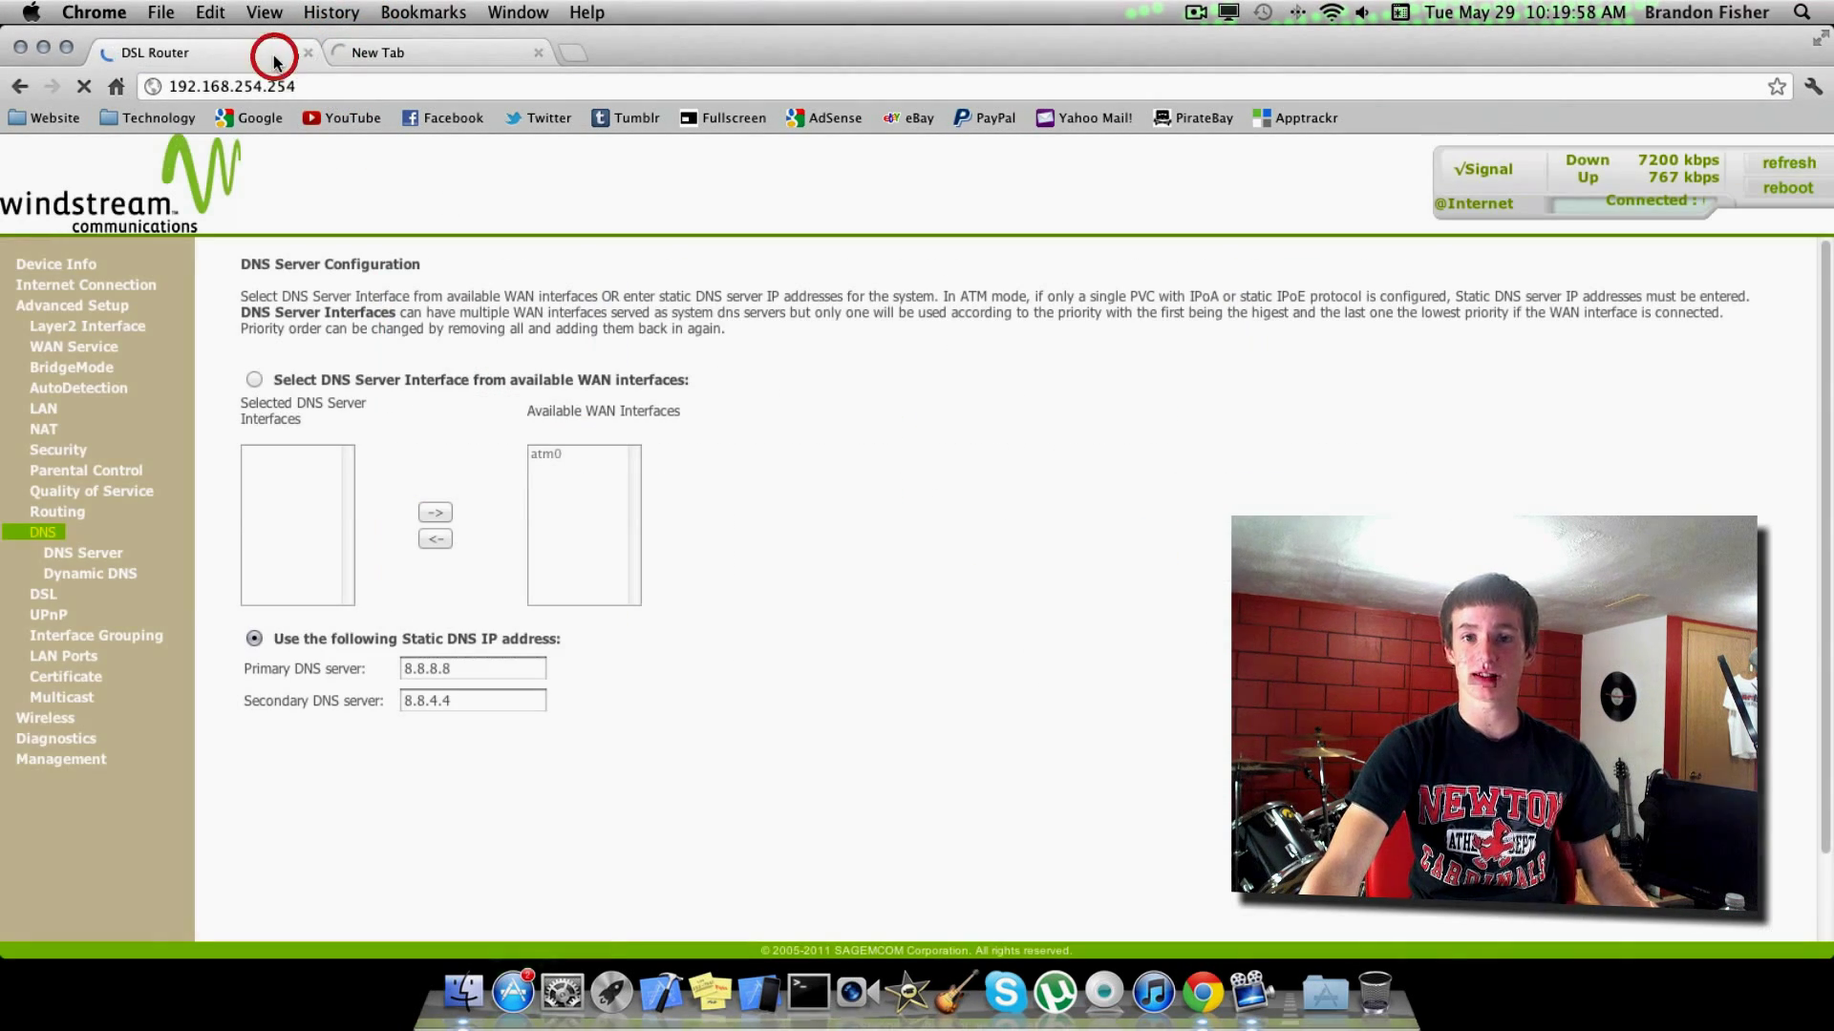
pyautogui.click(431, 52)
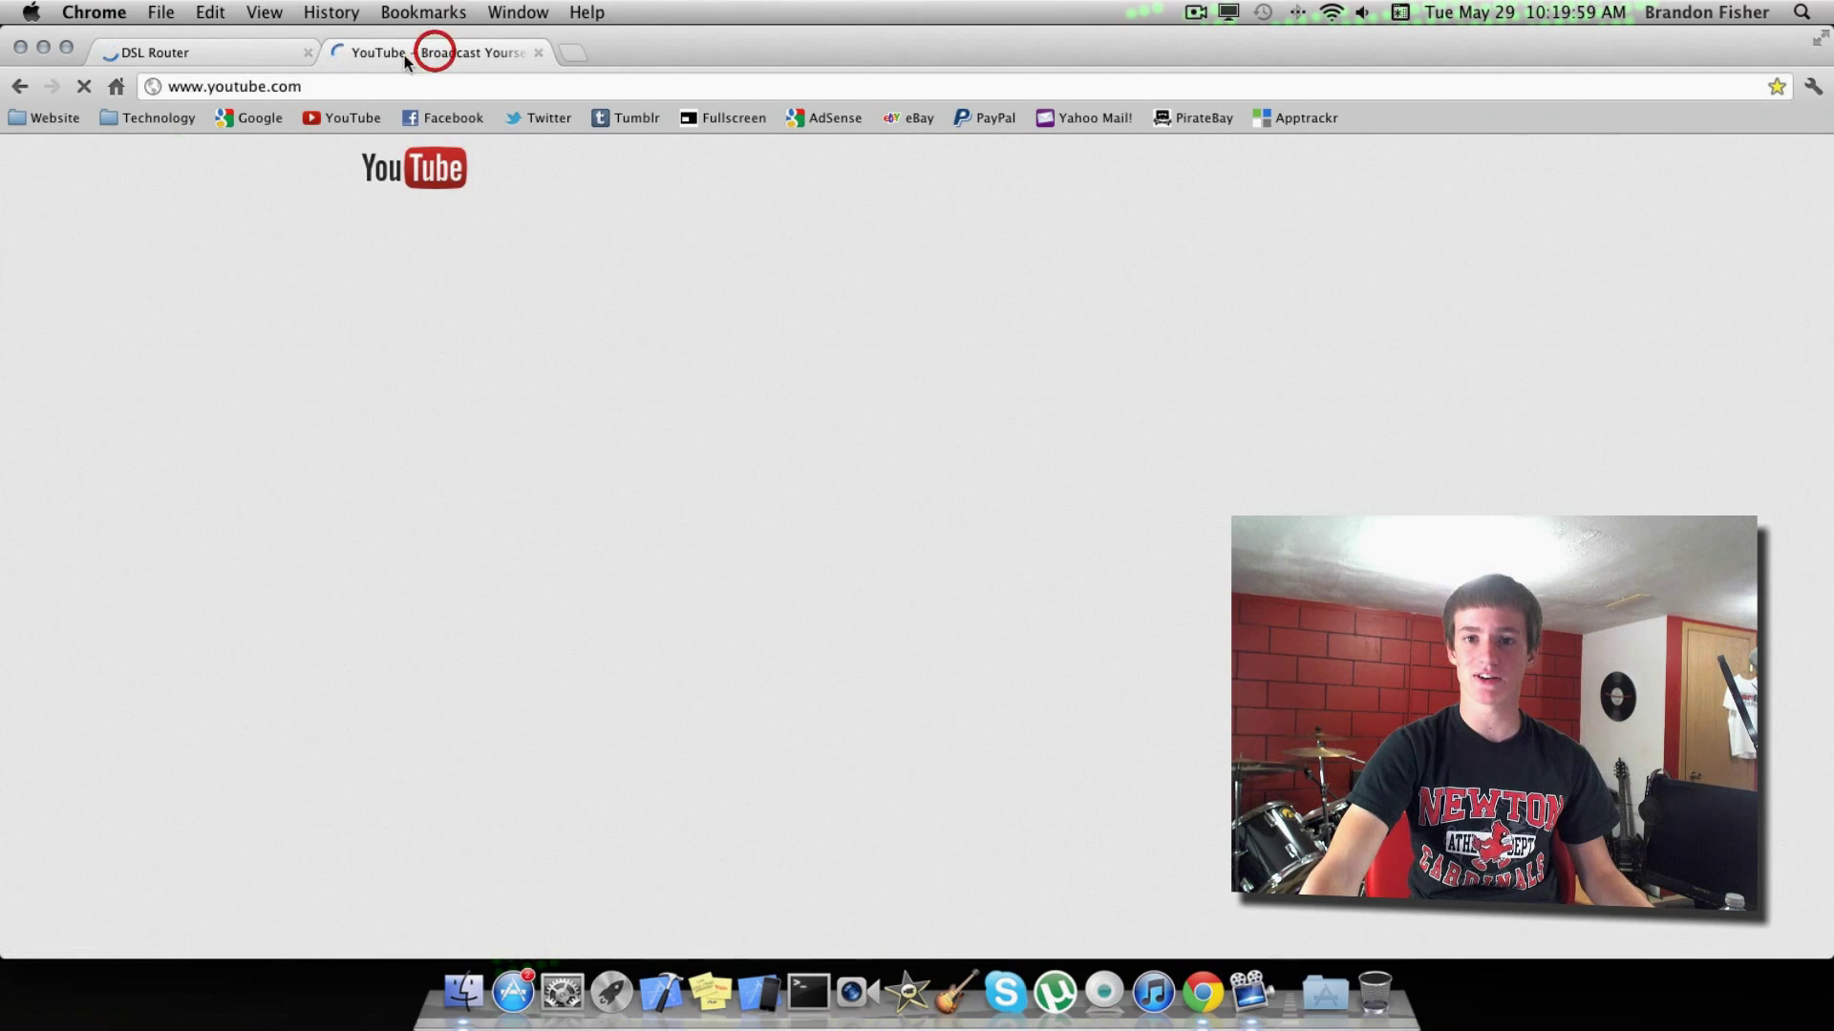
pyautogui.click(272, 50)
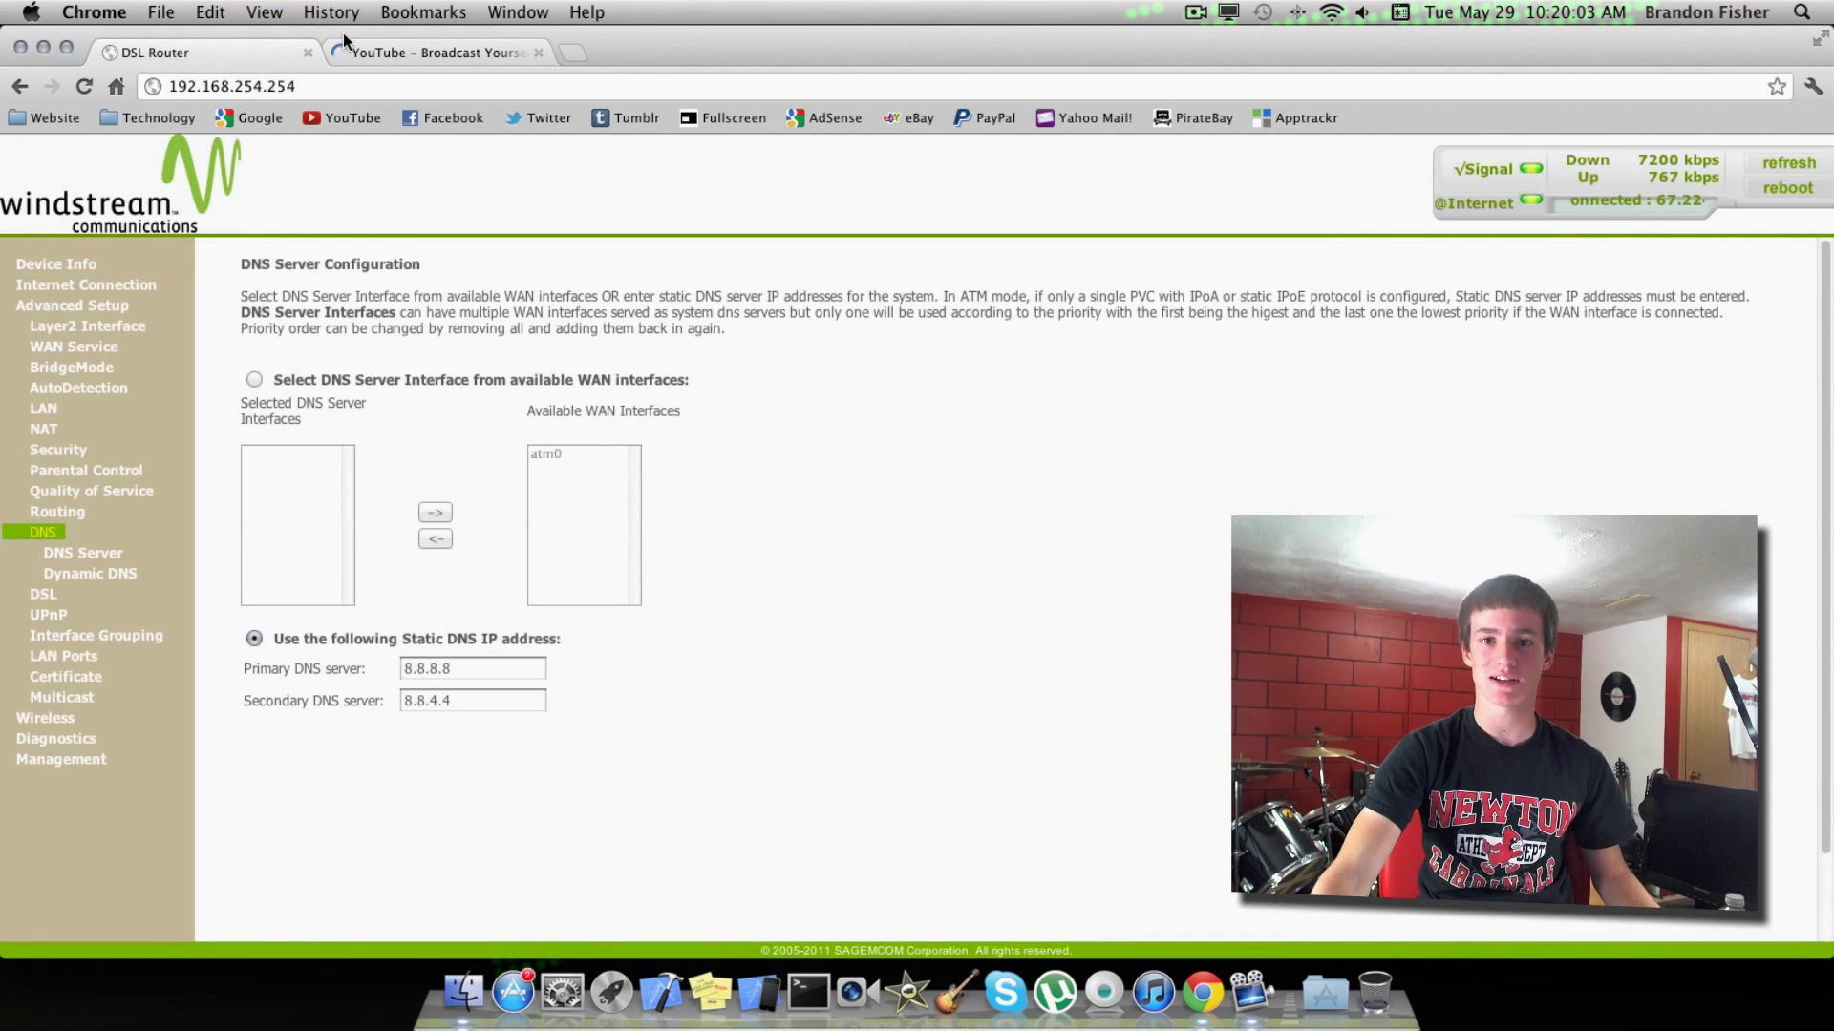
pyautogui.click(340, 50)
pyautogui.click(253, 53)
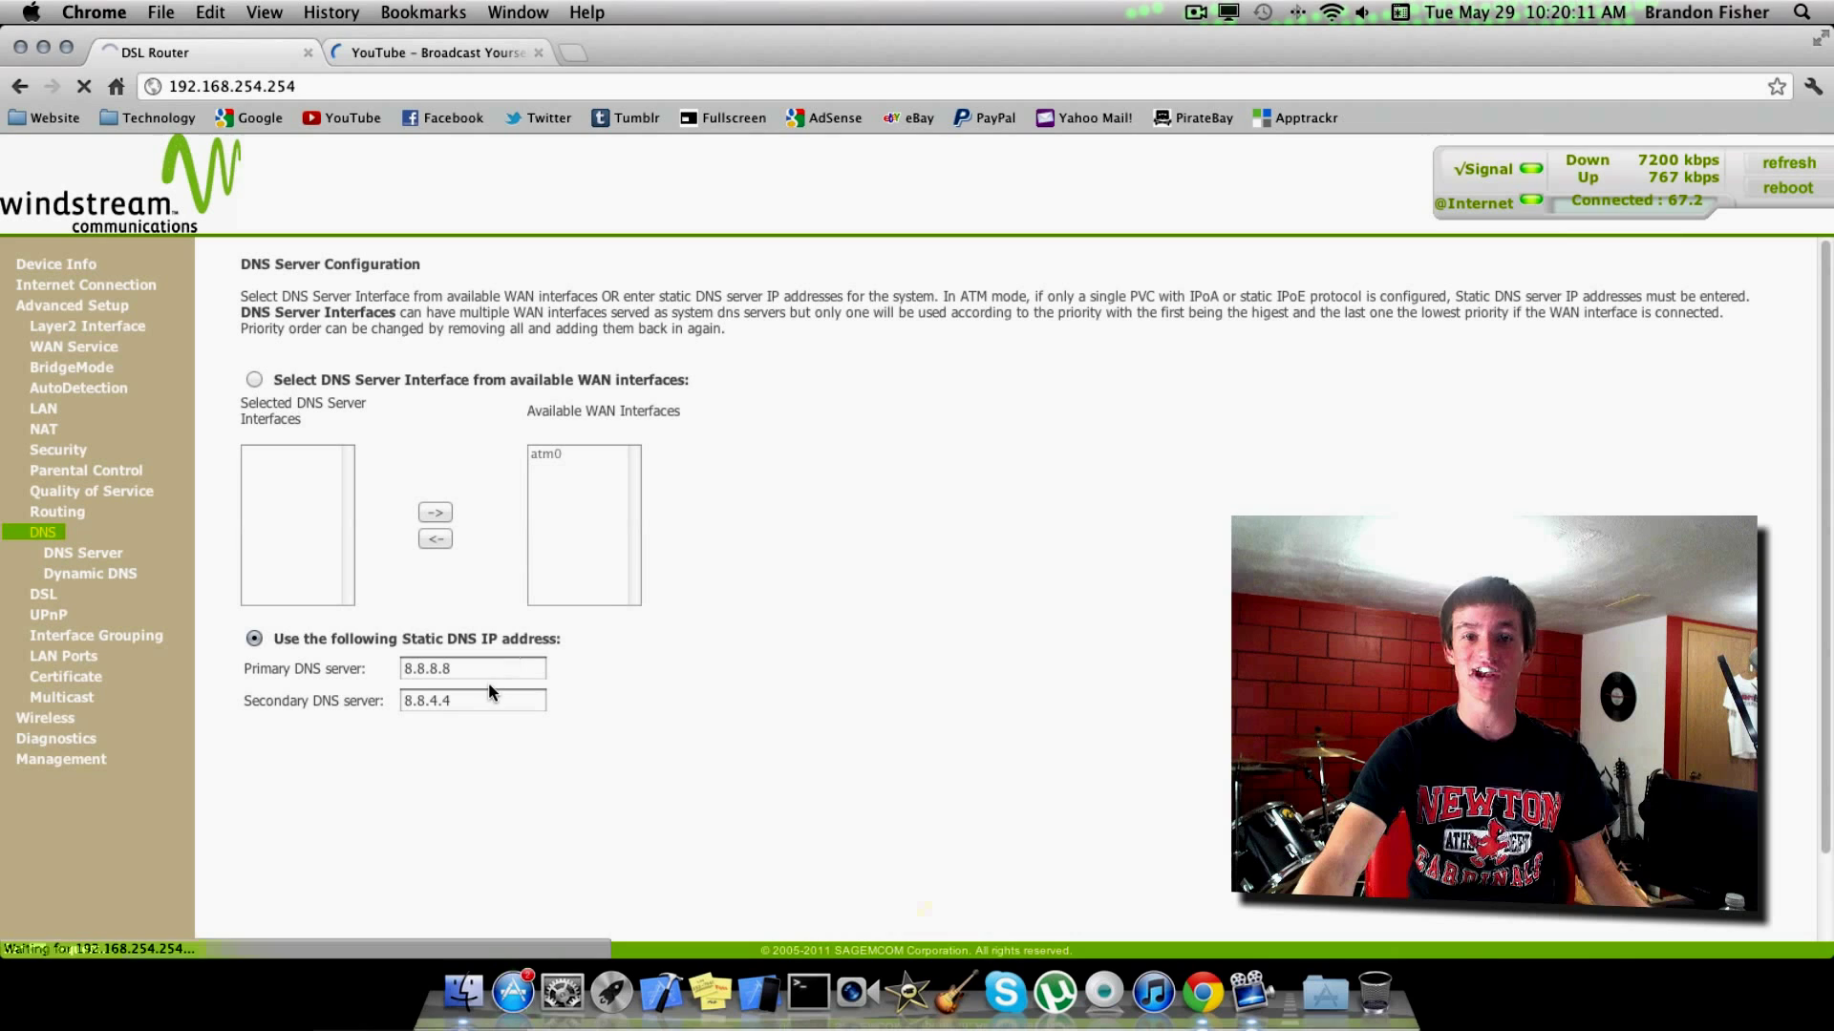
pyautogui.click(494, 58)
pyautogui.click(233, 52)
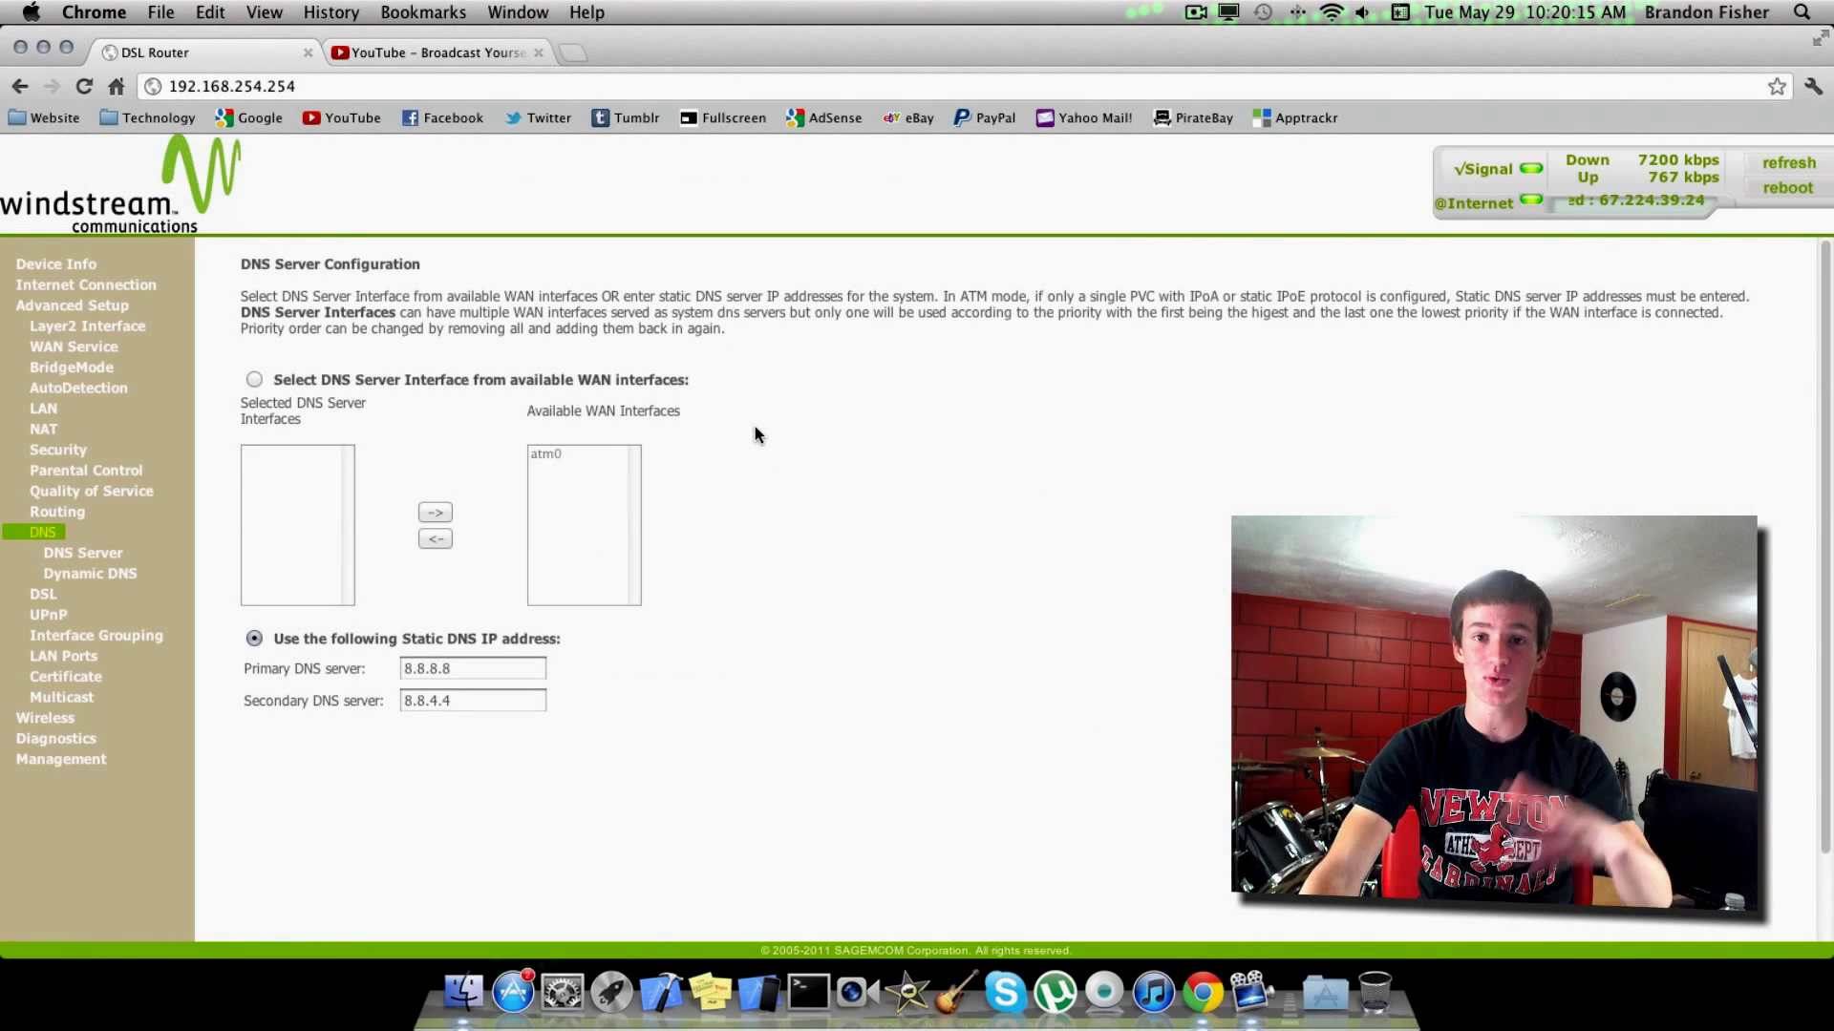